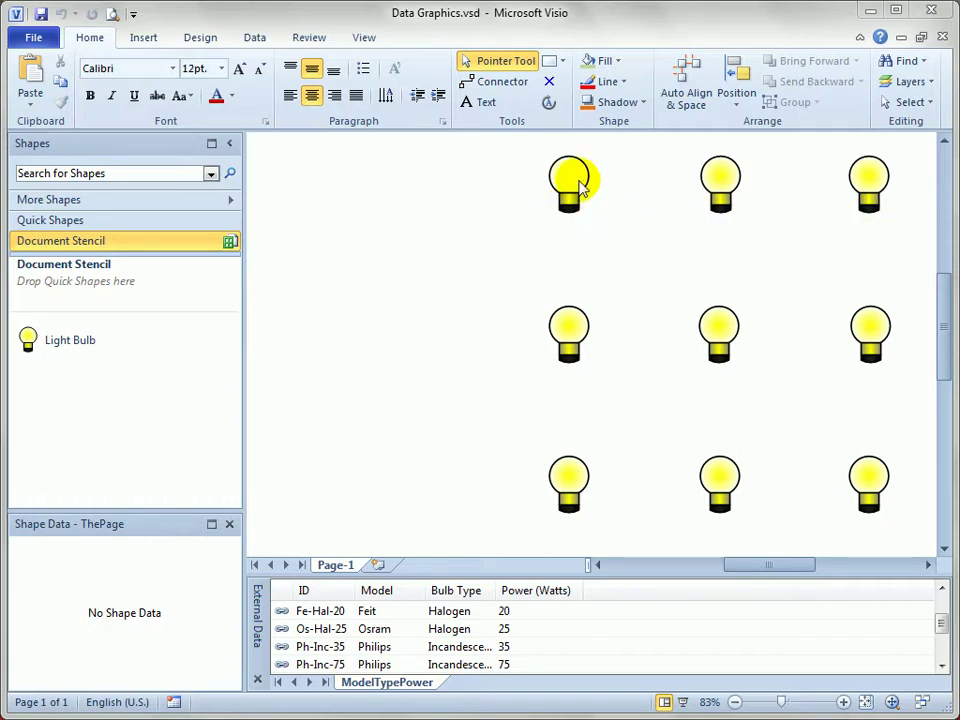
Step: Select the Fe-Hal-20 and Ph-Inc-35 records and scroll the External Data list
{"action": "left_click", "coordinate": [443, 611]}
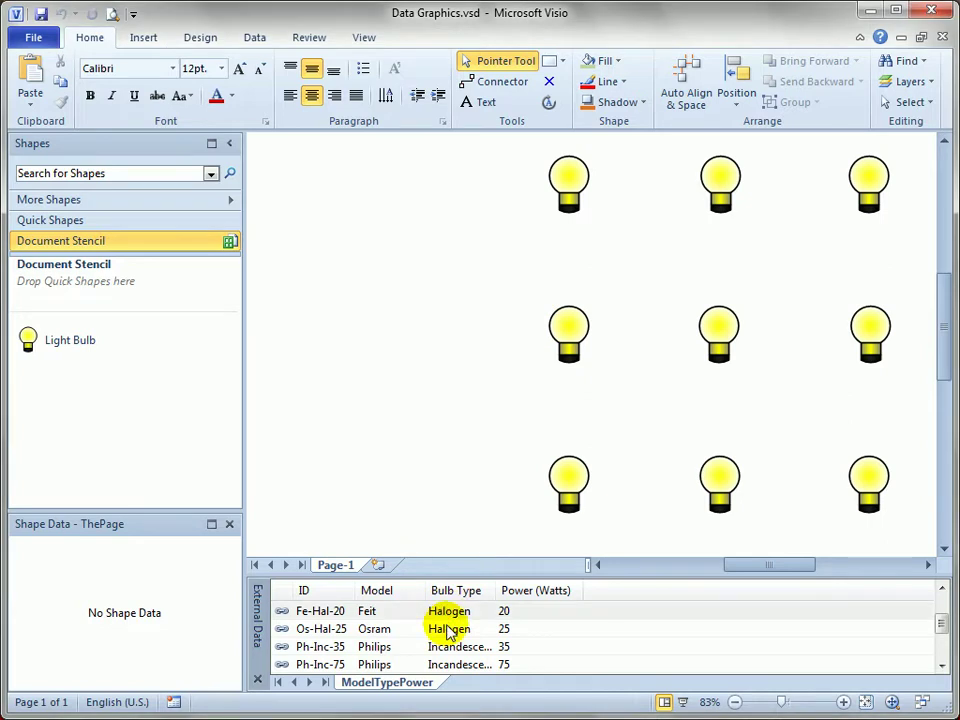
{"action": "left_click", "coordinate": [447, 645]}
{"action": "left_click_drag", "start_coordinate": [943, 628], "coordinate": [944, 653]}
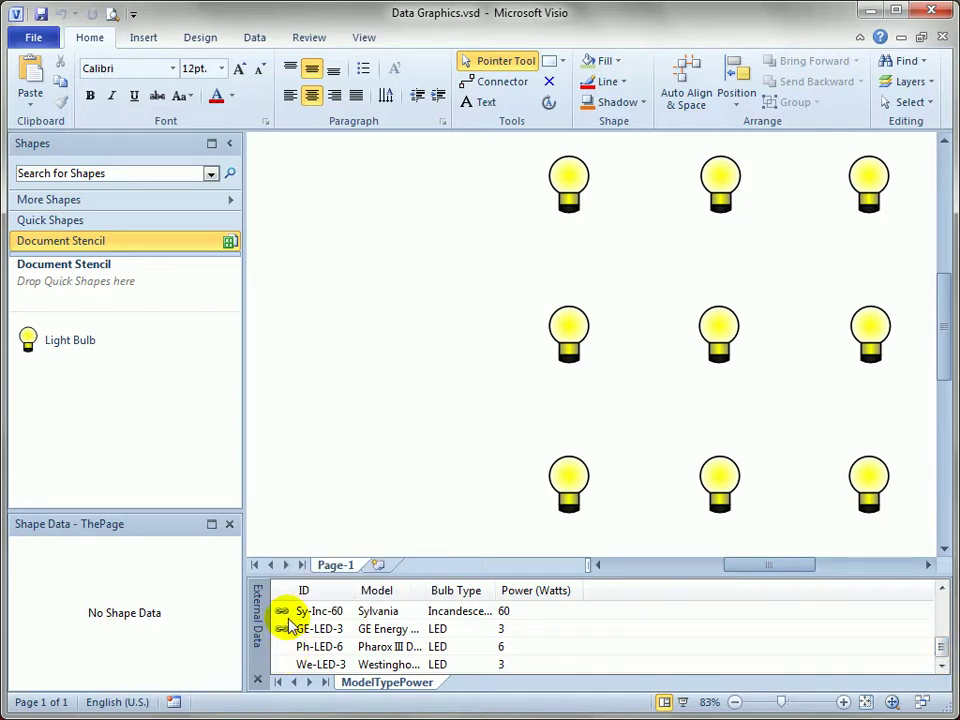
Step: Inspect the linked Shape Data of the top-left, top-middle, top-right and bottom-right bulbs
{"action": "left_click", "coordinate": [568, 180]}
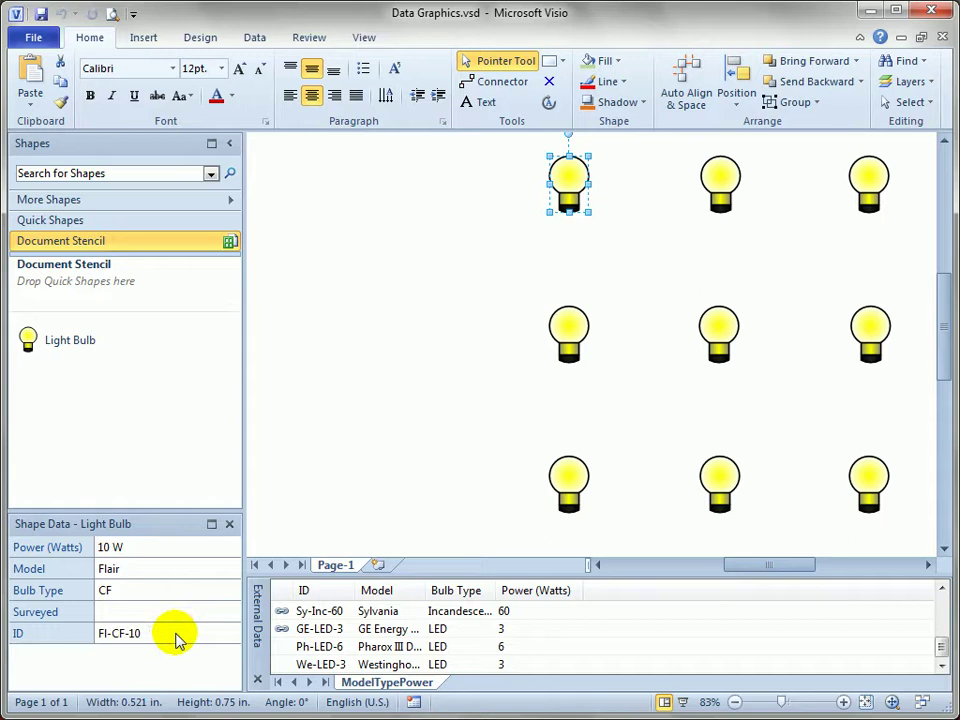
{"action": "left_click", "coordinate": [721, 172]}
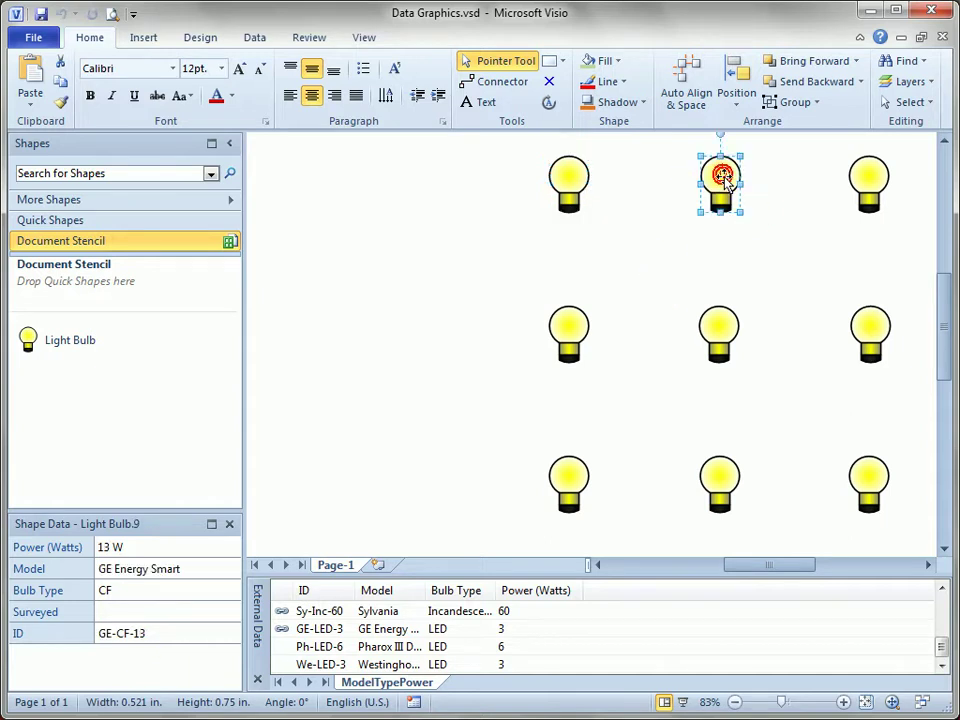
{"action": "left_click", "coordinate": [874, 185]}
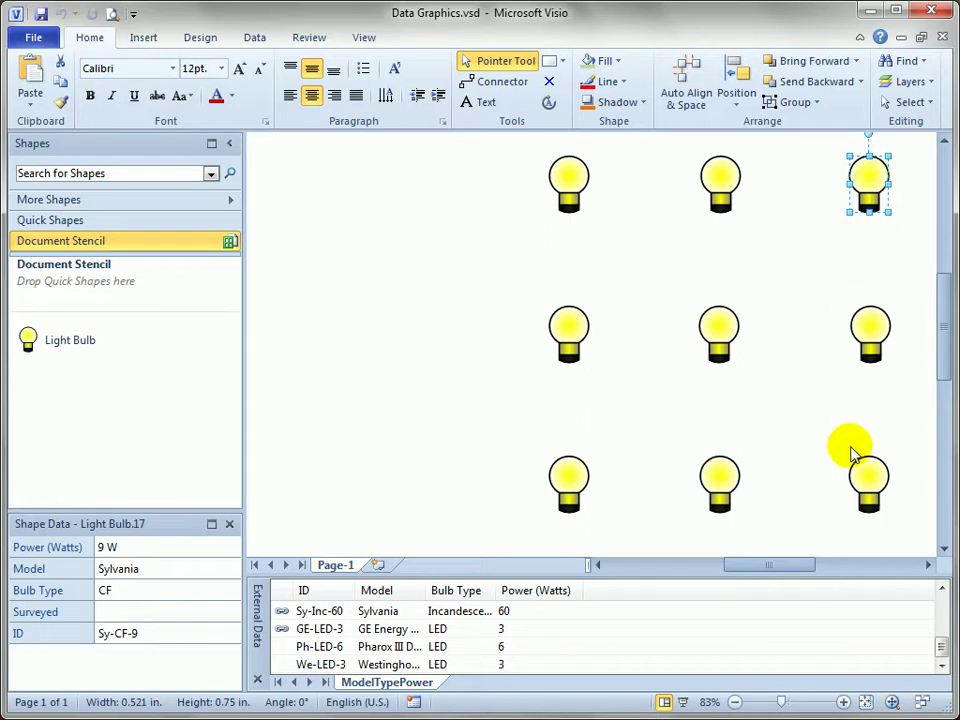
{"action": "left_click", "coordinate": [868, 488]}
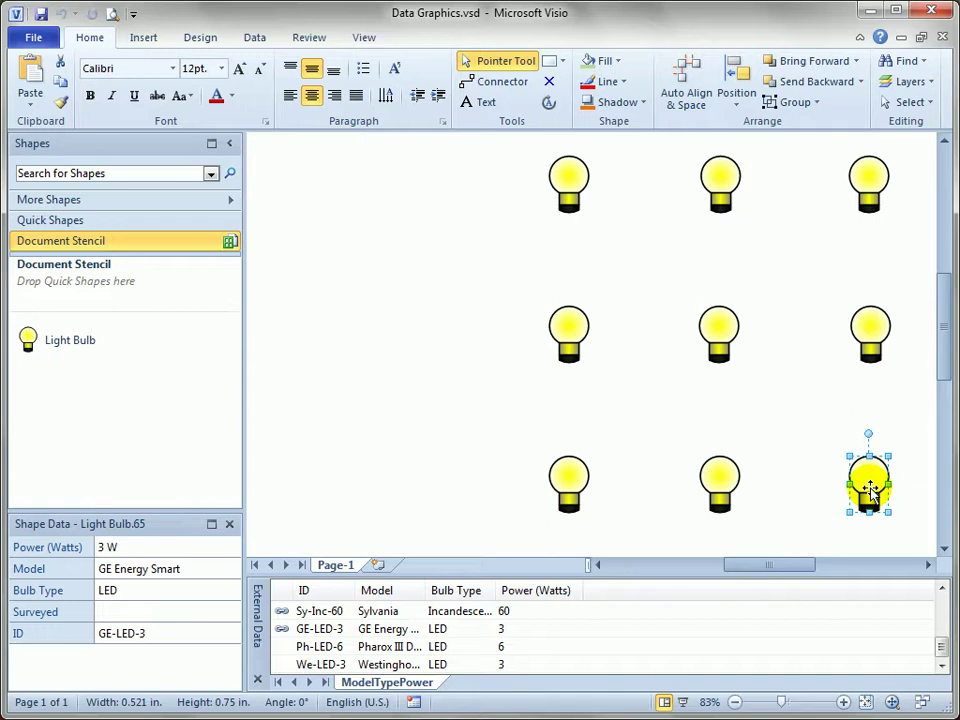
{"action": "left_click", "coordinate": [811, 430]}
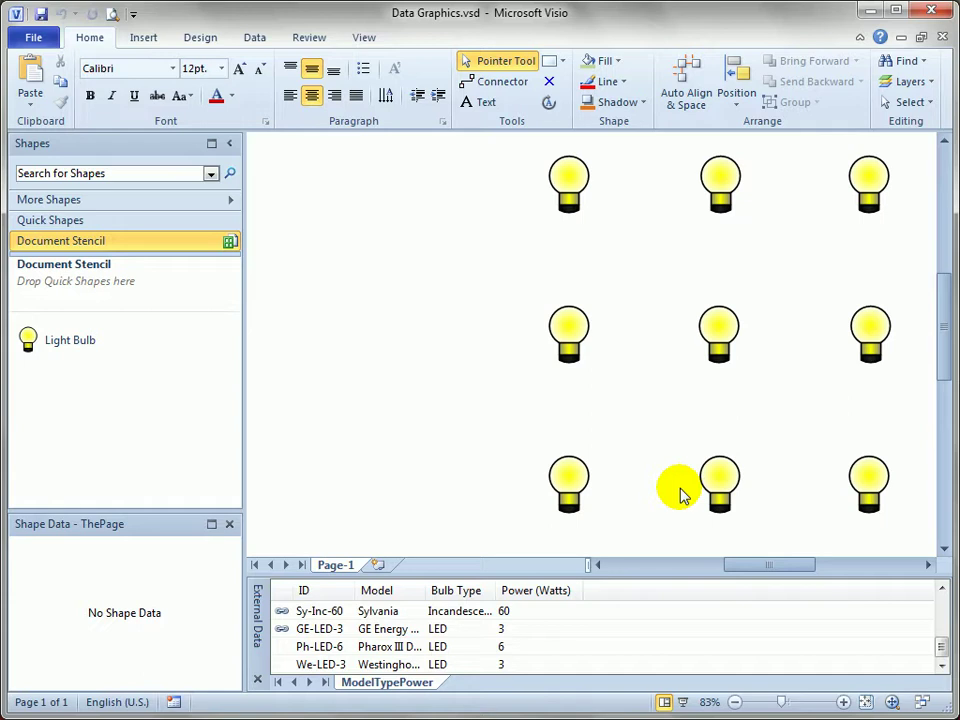
{"action": "left_click", "coordinate": [256, 40]}
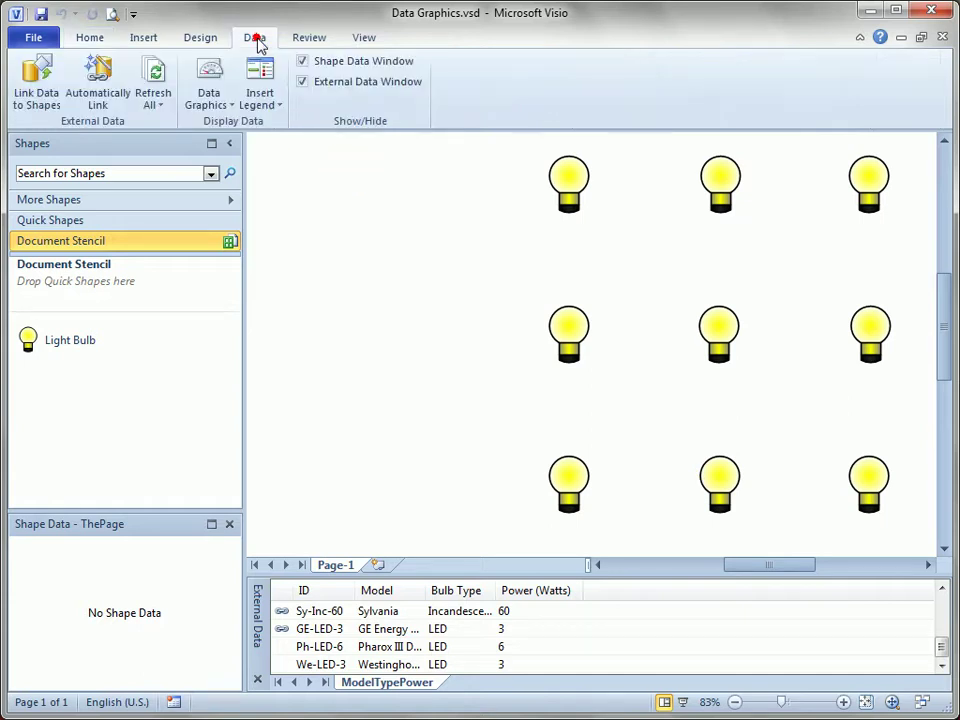
{"action": "left_click", "coordinate": [232, 104]}
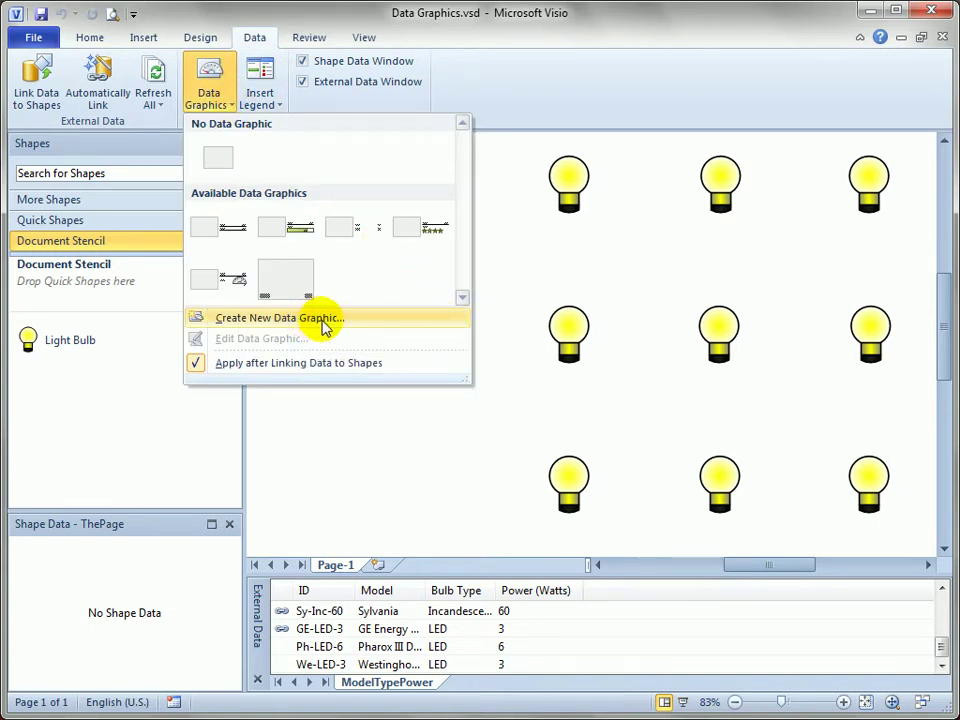
{"action": "left_click", "coordinate": [327, 320]}
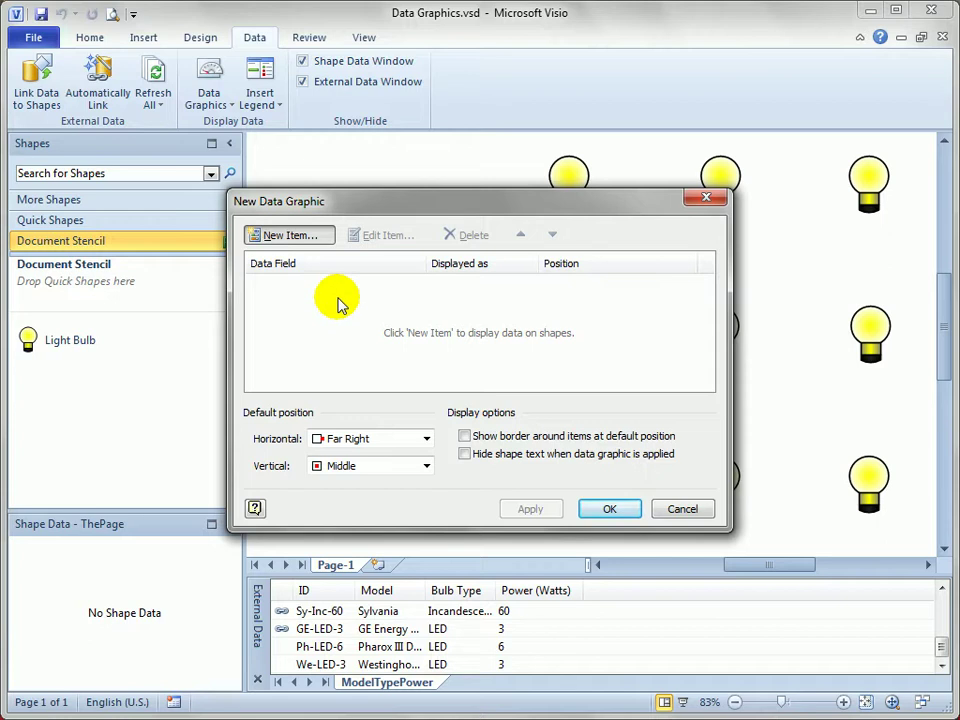
{"action": "left_click", "coordinate": [310, 237]}
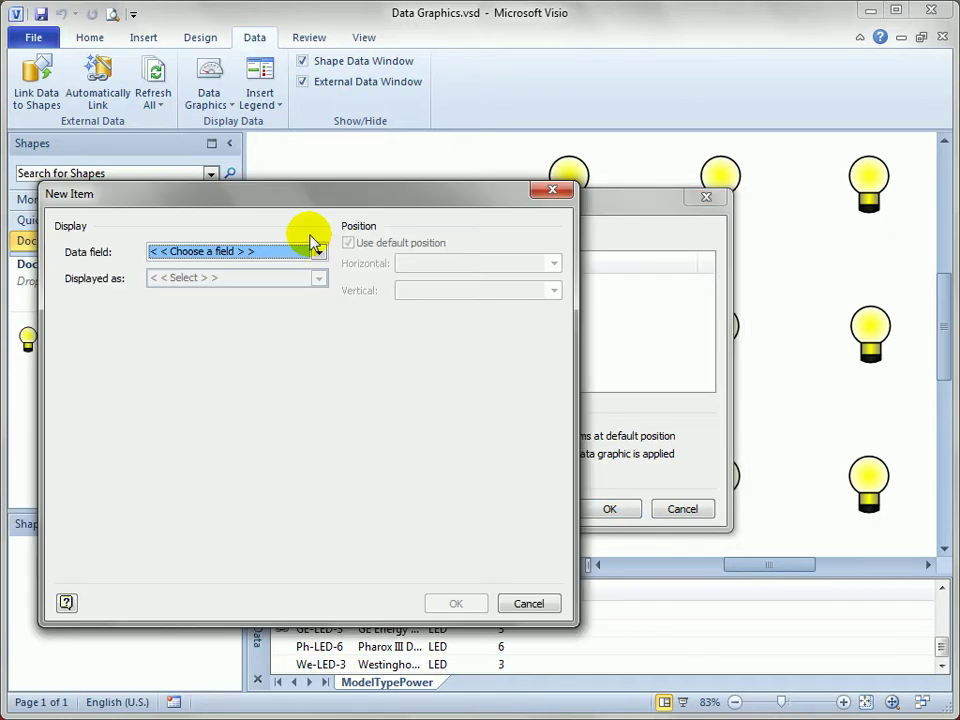
{"action": "left_click", "coordinate": [317, 251]}
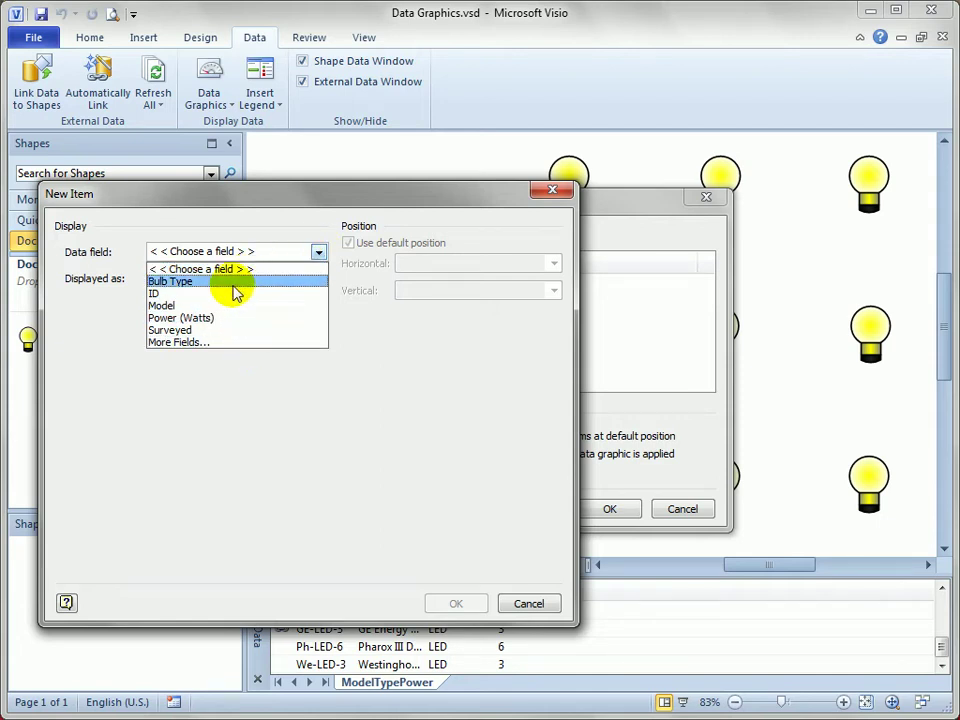
{"action": "left_click", "coordinate": [231, 317]}
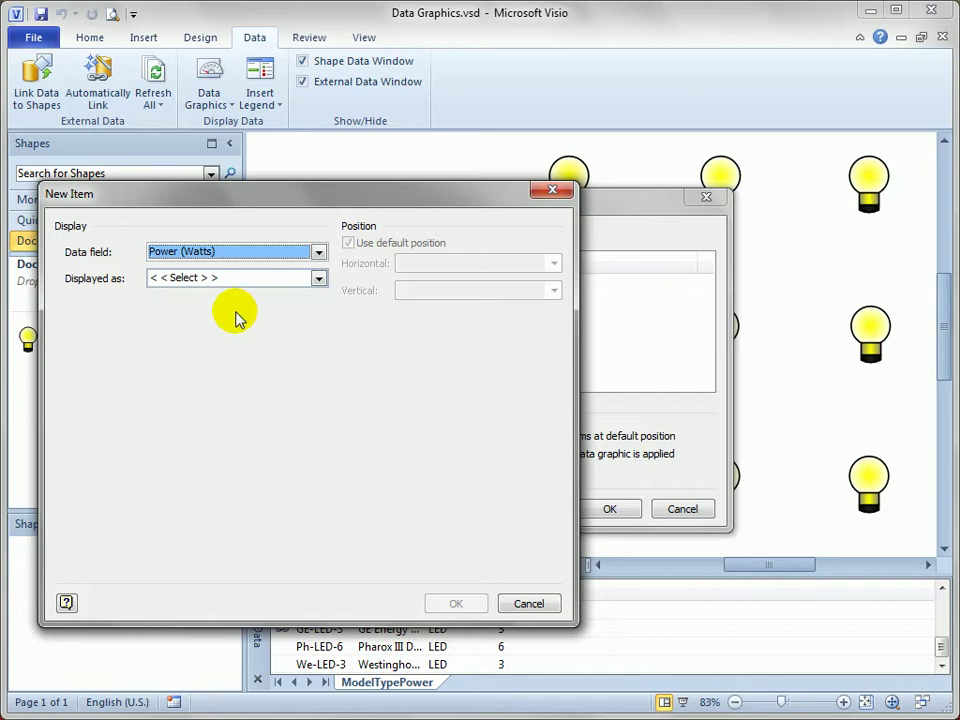
{"action": "left_click", "coordinate": [262, 279]}
{"action": "left_click", "coordinate": [253, 345]}
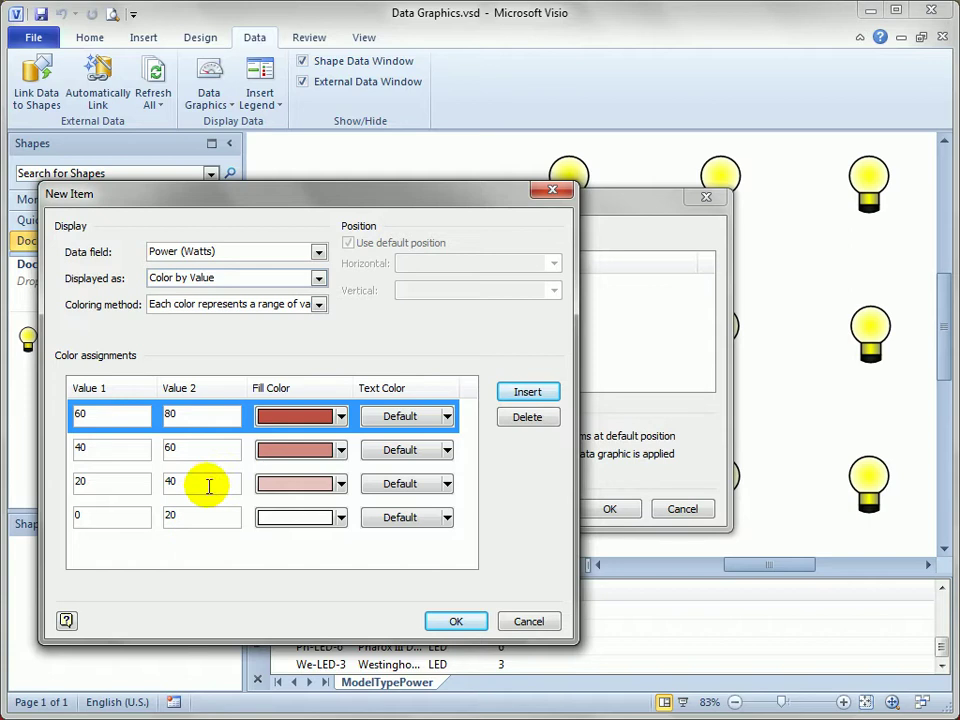
{"action": "type", "text": "50"}
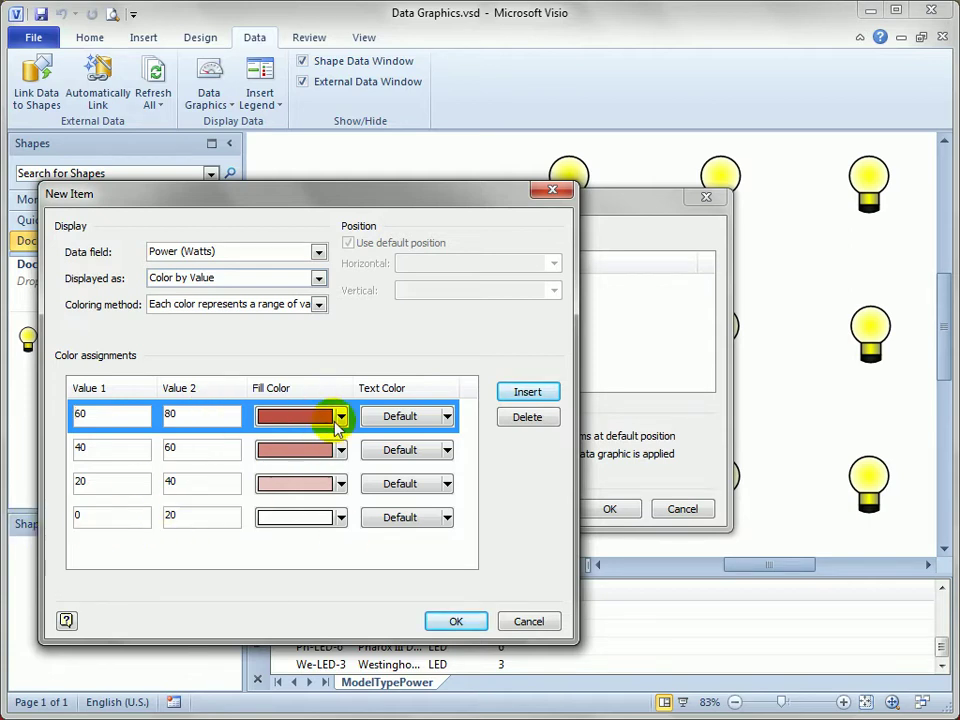
{"action": "type", "text": "6"}
{"action": "left_click", "coordinate": [214, 418]}
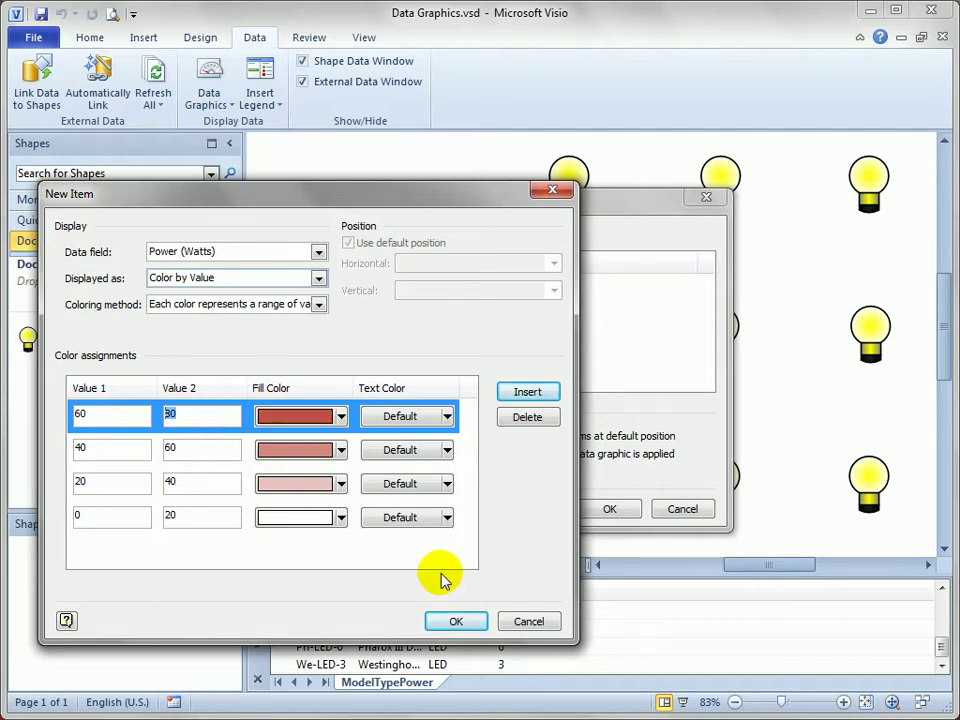
{"action": "left_click", "coordinate": [529, 622]}
Step: Add a new light bulb left of the grid with Power (Watts) set to 100
{"action": "left_click", "coordinate": [681, 509]}
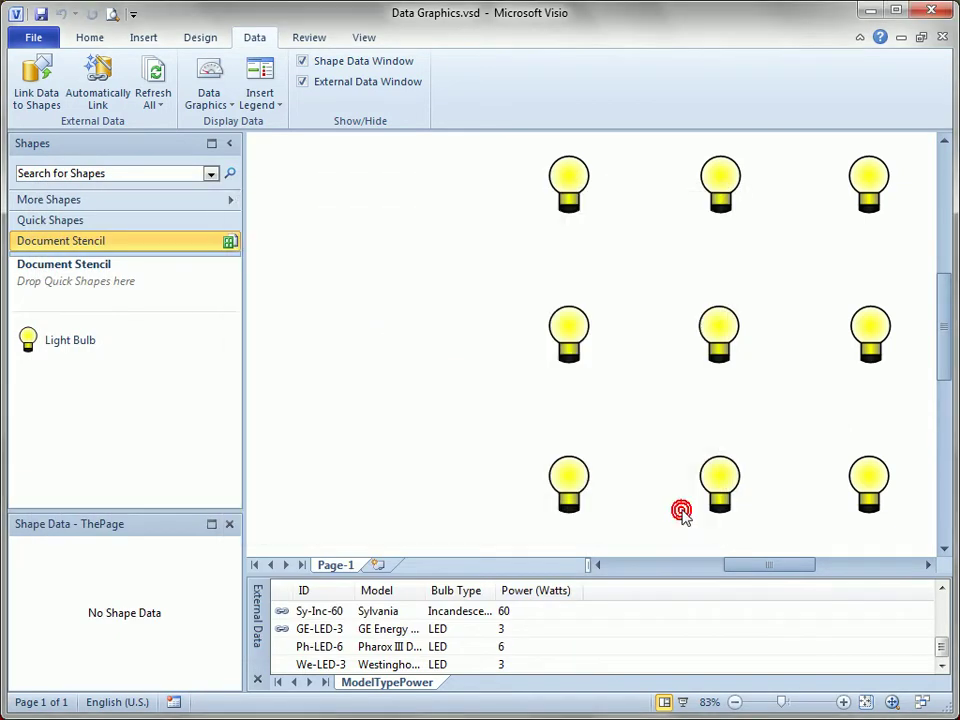
{"action": "left_click_drag", "start_coordinate": [39, 347], "coordinate": [356, 333]}
{"action": "left_click", "coordinate": [161, 545]}
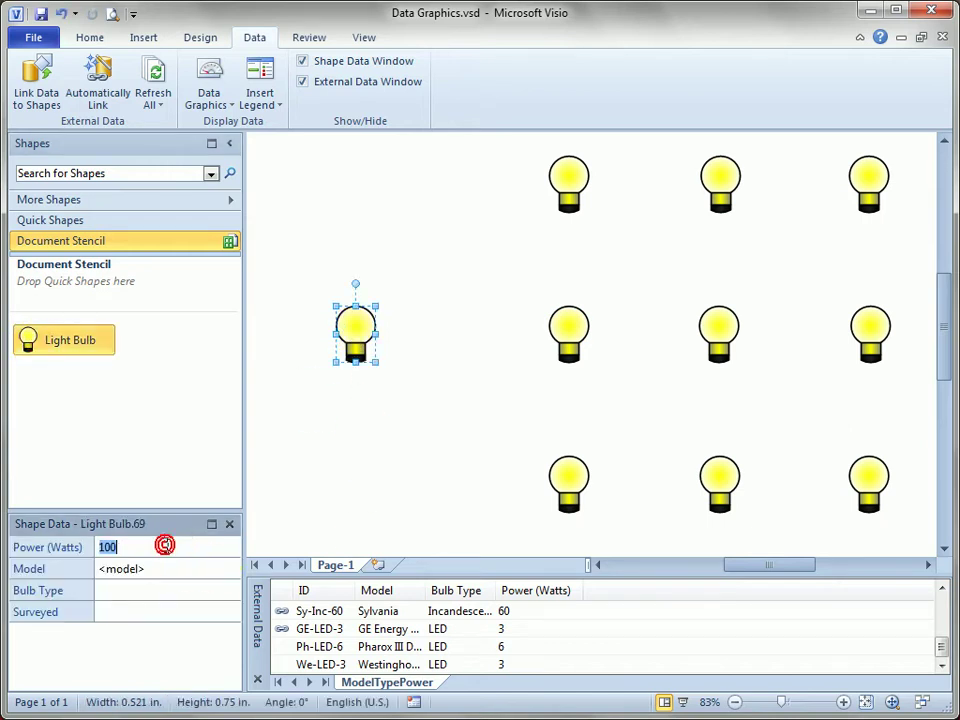
{"action": "type", "text": "1"}
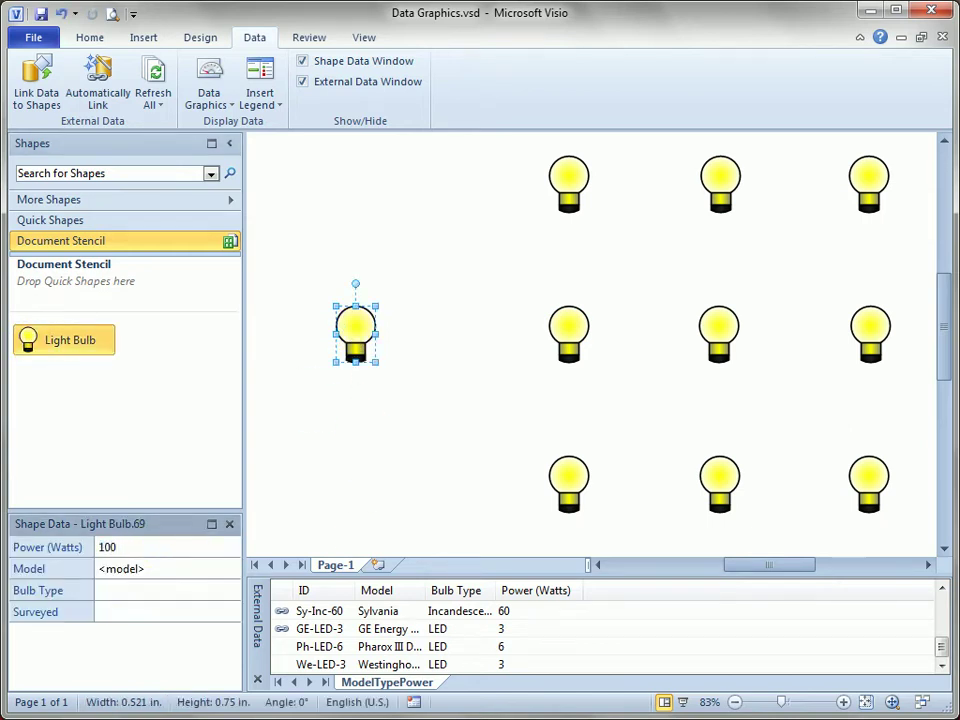
{"action": "left_click", "coordinate": [197, 563]}
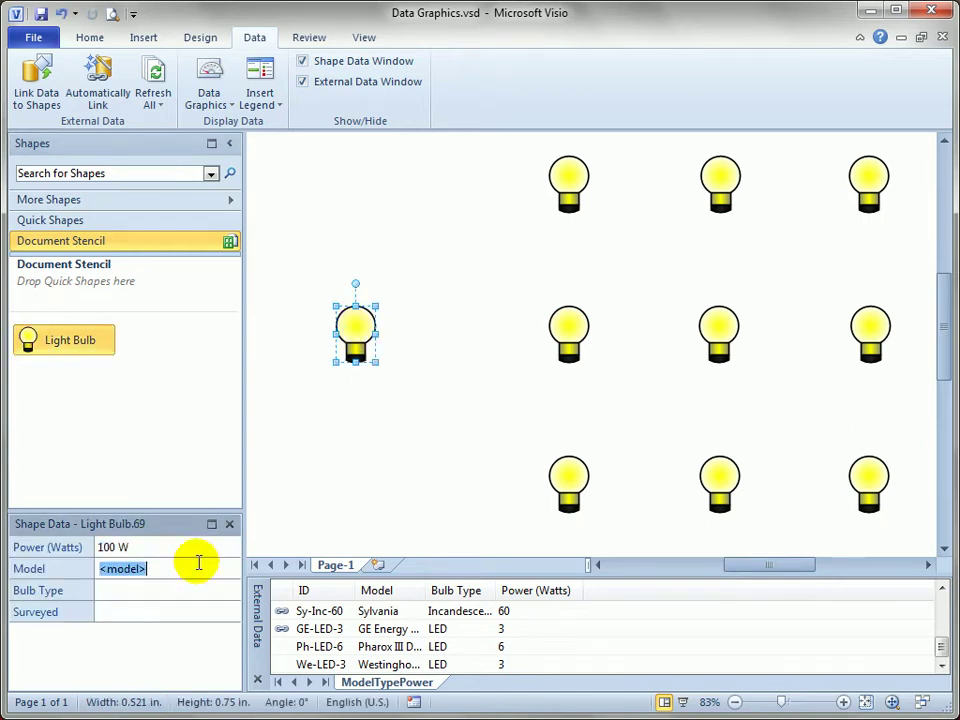
Step: Place a copy of the bulb just below it with Power (Watts) set to 0
{"action": "left_click", "coordinate": [394, 435]}
{"action": "left_click_drag", "start_coordinate": [358, 325], "coordinate": [362, 415]}
{"action": "left_click", "coordinate": [176, 550]}
{"action": "type", "text": "0"}
{"action": "left_click", "coordinate": [167, 560]}
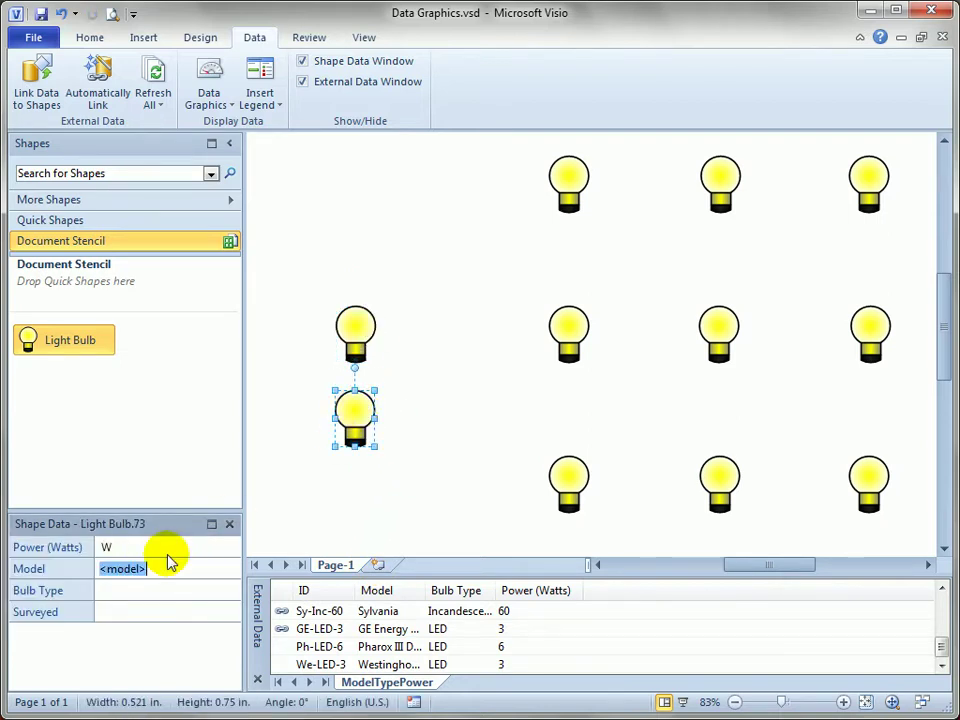
{"action": "left_click", "coordinate": [371, 274]}
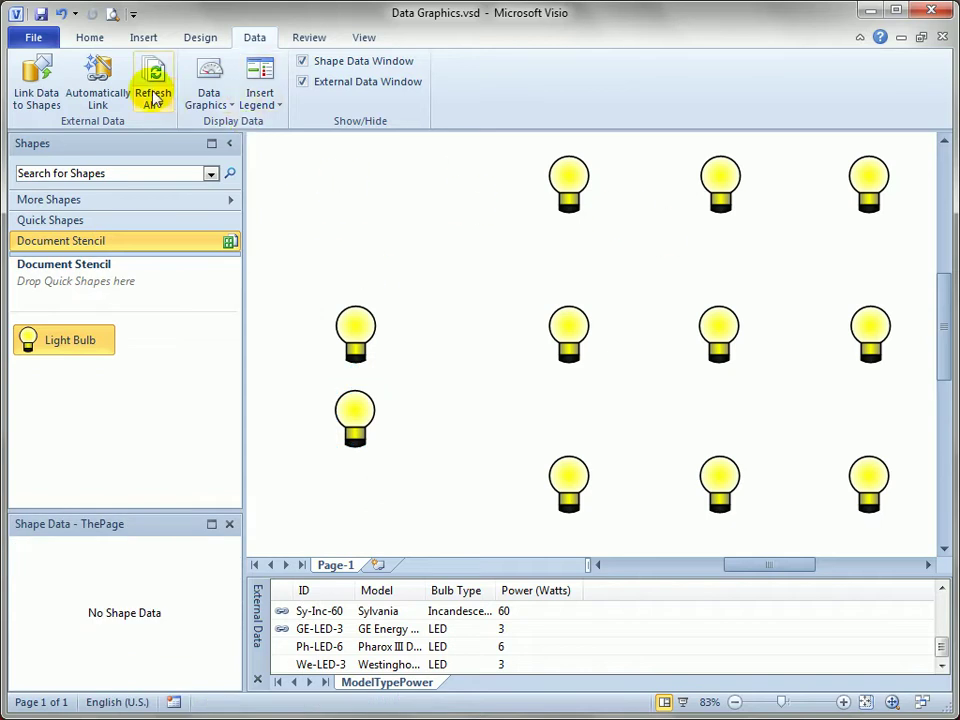
Step: Create a new data graphic item that displays Power (Watts) as Color by Value
{"action": "left_click", "coordinate": [223, 98]}
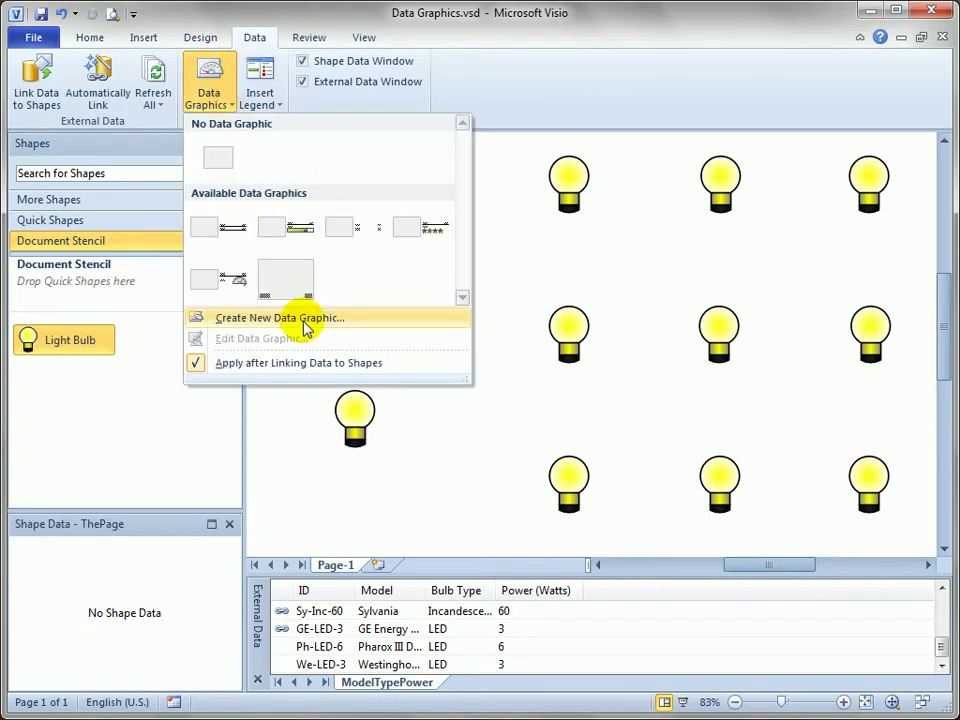
{"action": "left_click", "coordinate": [298, 318]}
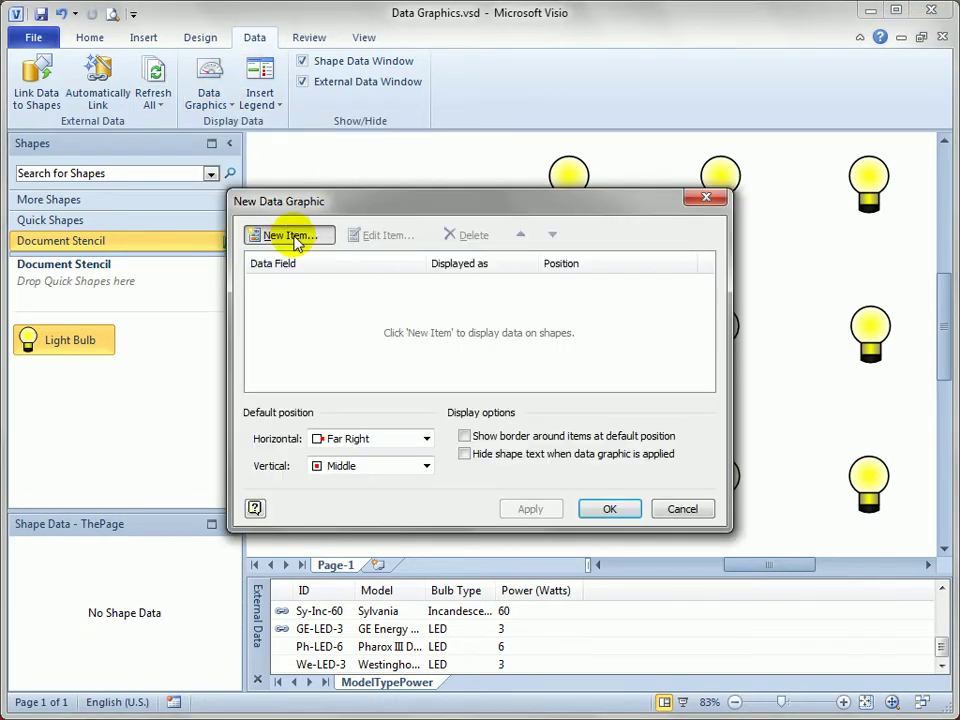
{"action": "left_click", "coordinate": [294, 236]}
{"action": "left_click", "coordinate": [288, 251]}
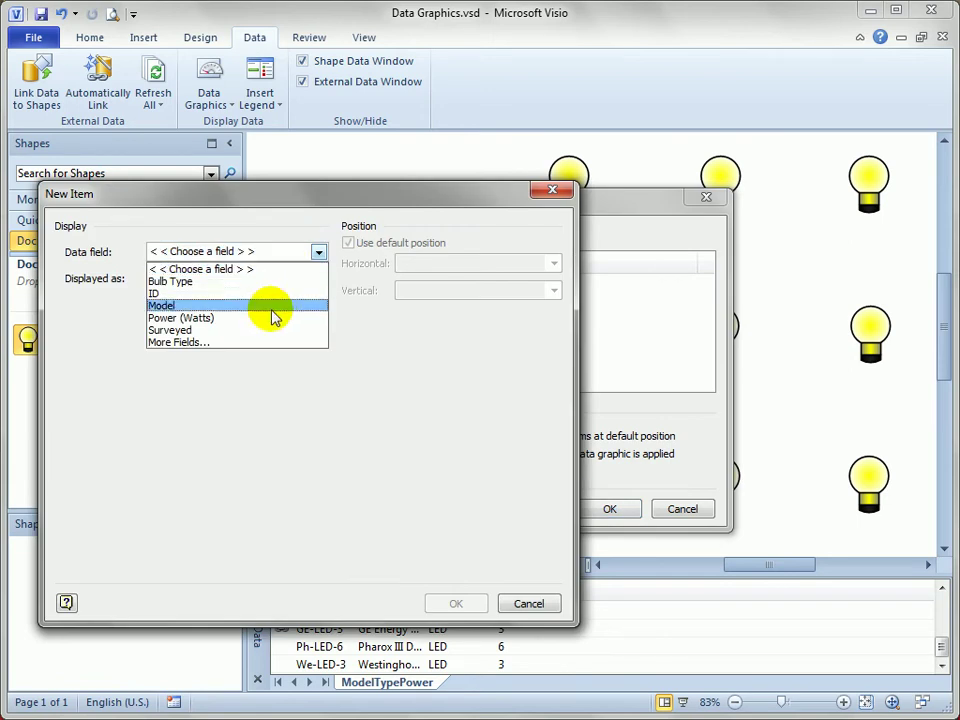
{"action": "left_click", "coordinate": [270, 317]}
{"action": "left_click", "coordinate": [253, 277]}
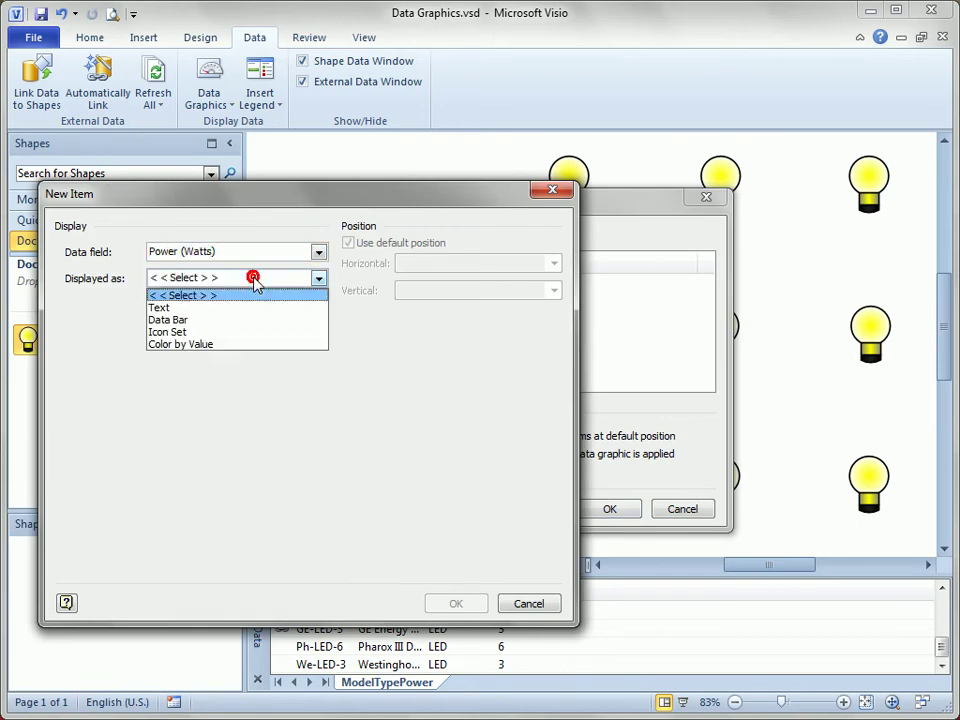
{"action": "left_click", "coordinate": [247, 345]}
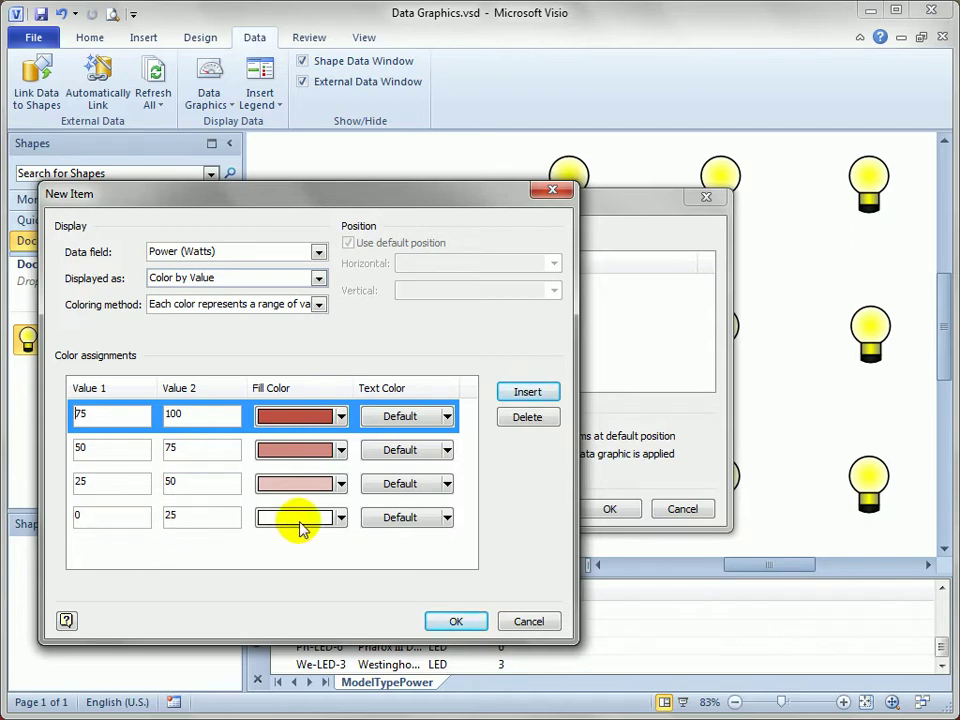
Step: Color the 0–25 W band blue and the 75–100 W band bright red, then confirm the item
{"action": "left_click", "coordinate": [341, 517]}
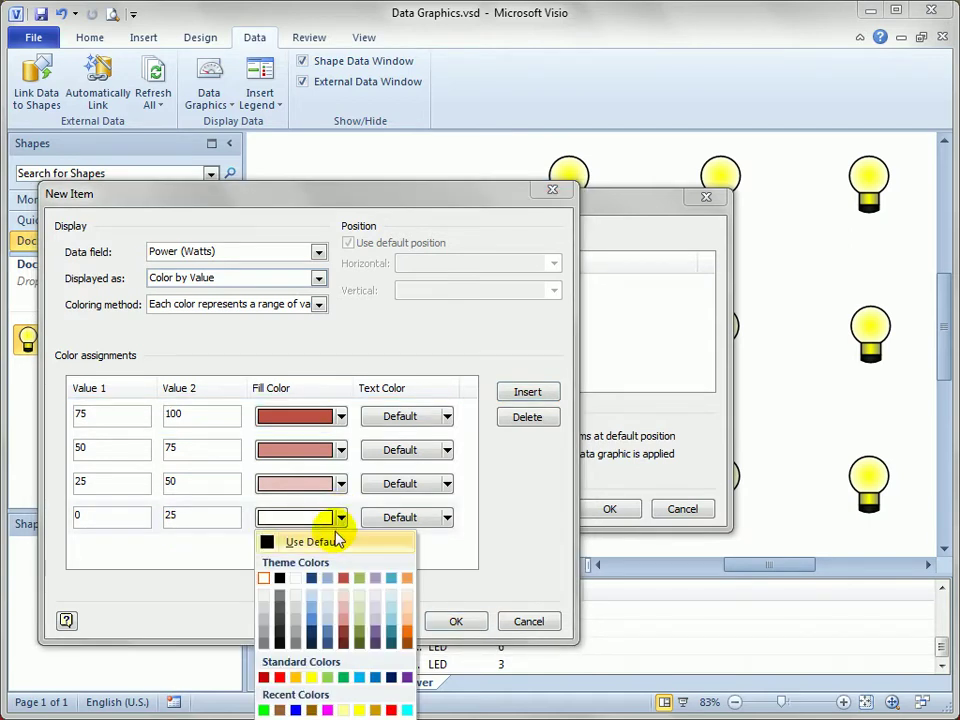
{"action": "left_click", "coordinate": [376, 678]}
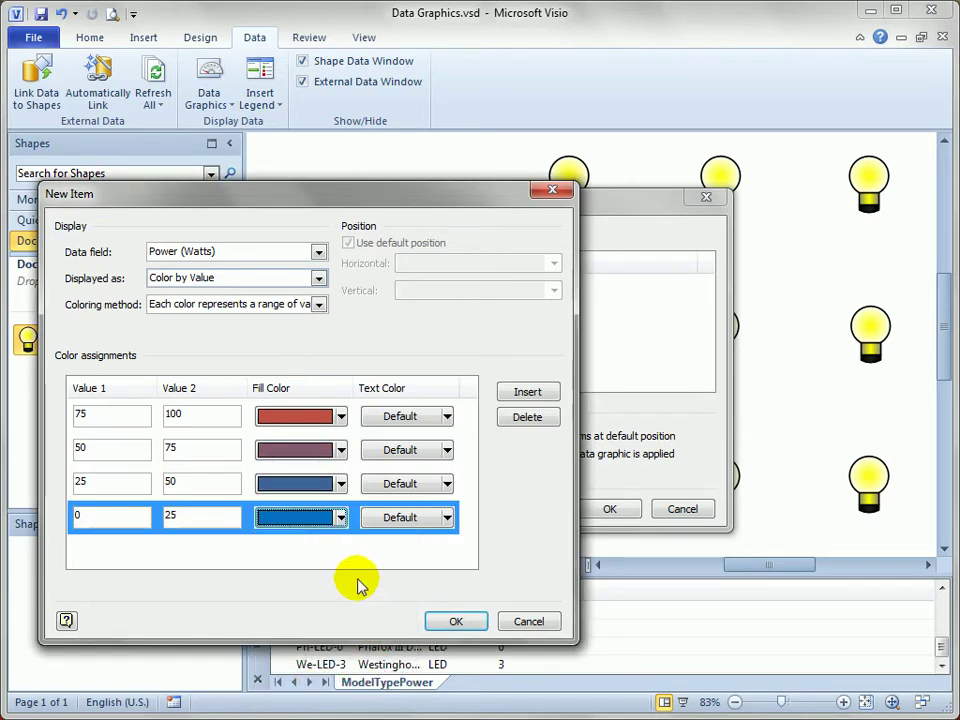
{"action": "left_click", "coordinate": [341, 418]}
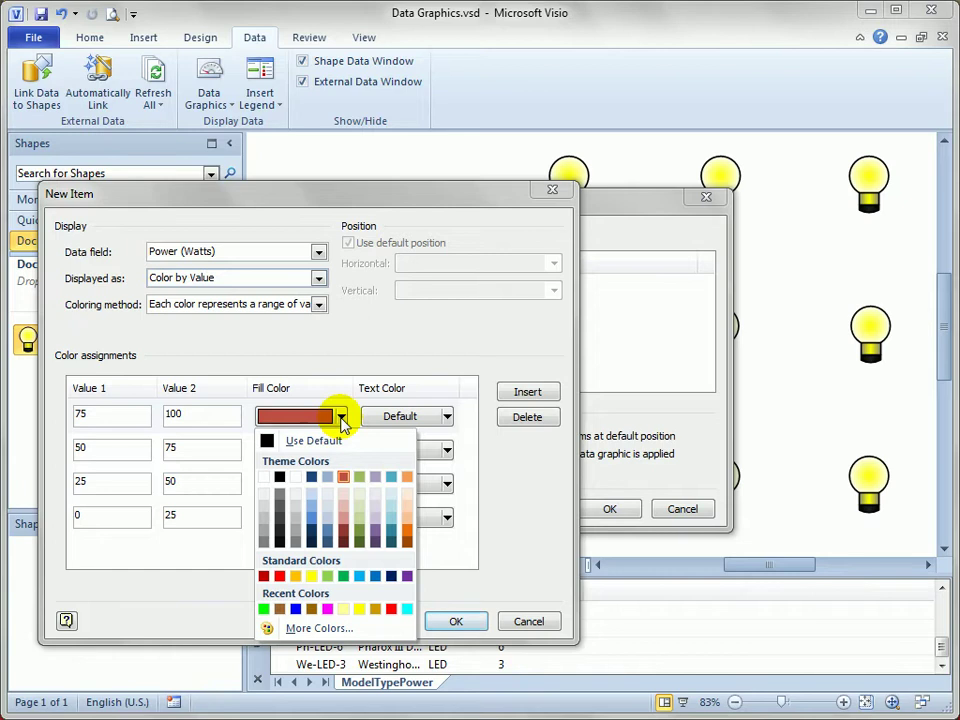
{"action": "left_click", "coordinate": [280, 576]}
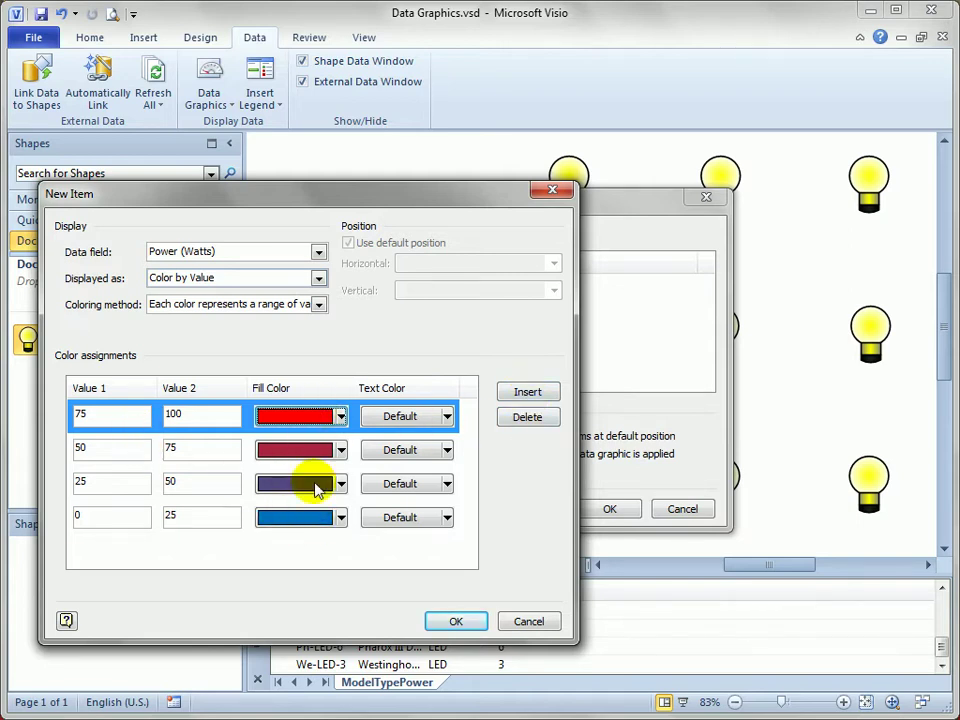
{"action": "left_click", "coordinate": [457, 622]}
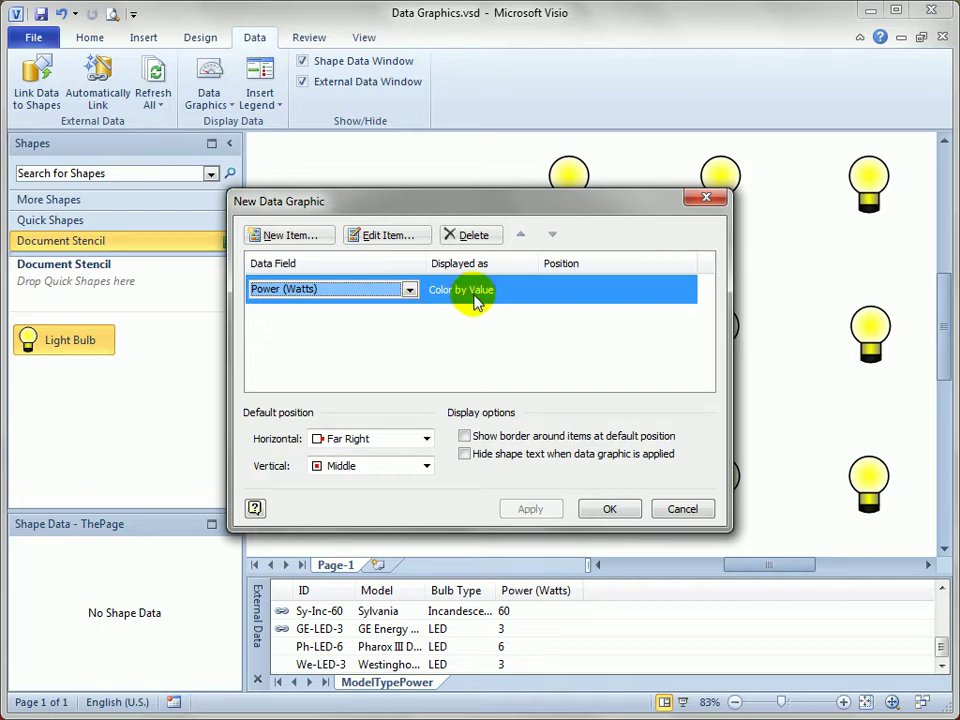
Step: Apply the new power colour data graphic to all bulbs on the page
{"action": "left_click", "coordinate": [610, 509]}
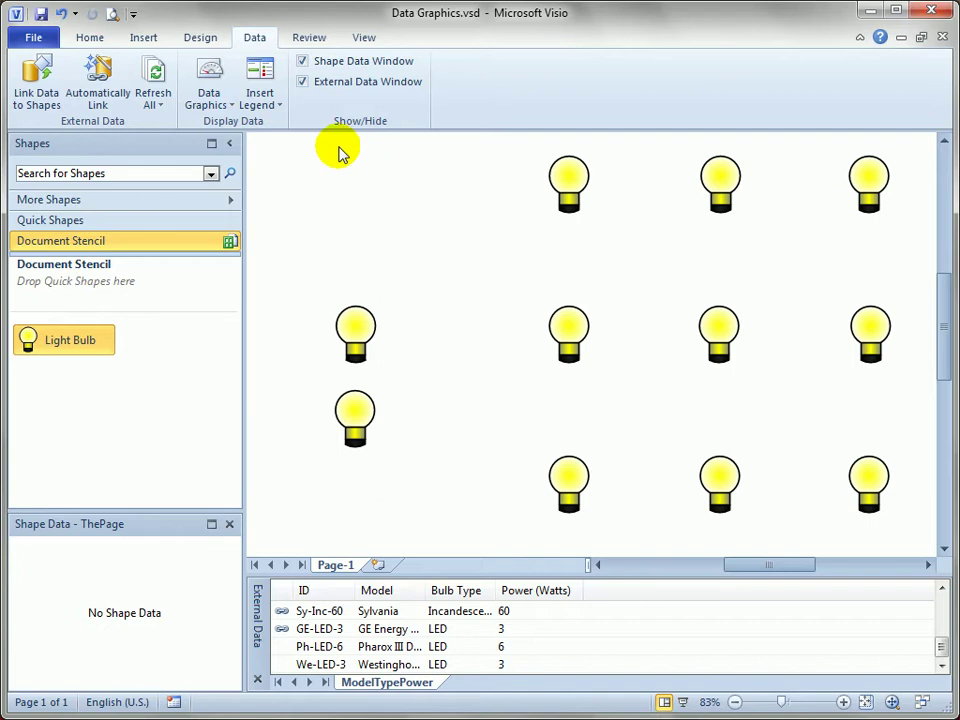
{"action": "left_click", "coordinate": [417, 158]}
{"action": "left_click_drag", "start_coordinate": [300, 146], "coordinate": [928, 544]}
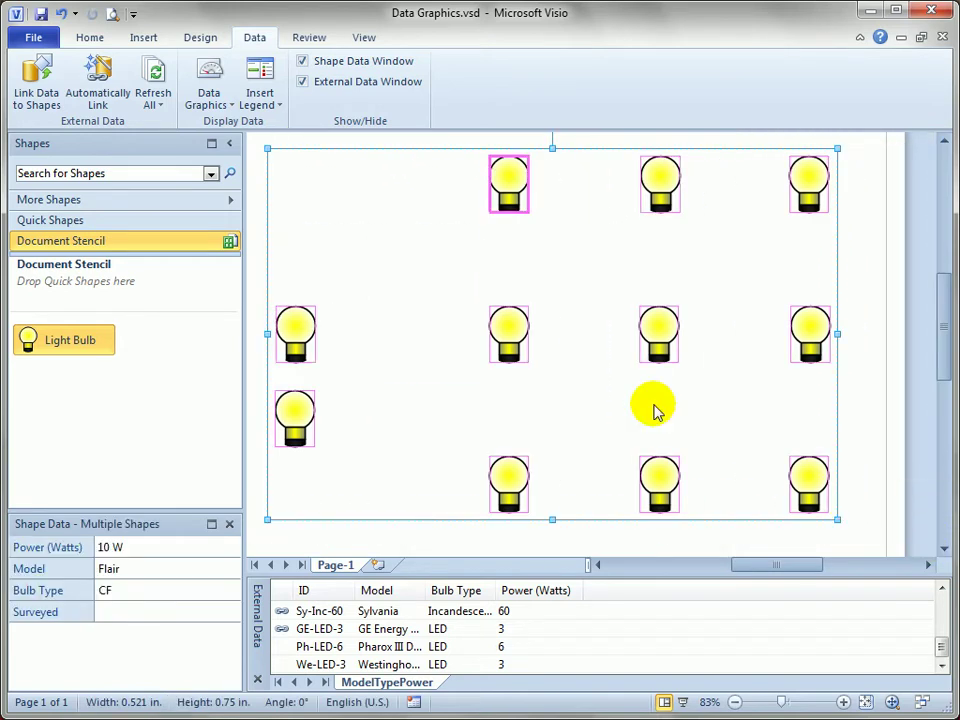
{"action": "left_click", "coordinate": [231, 103]}
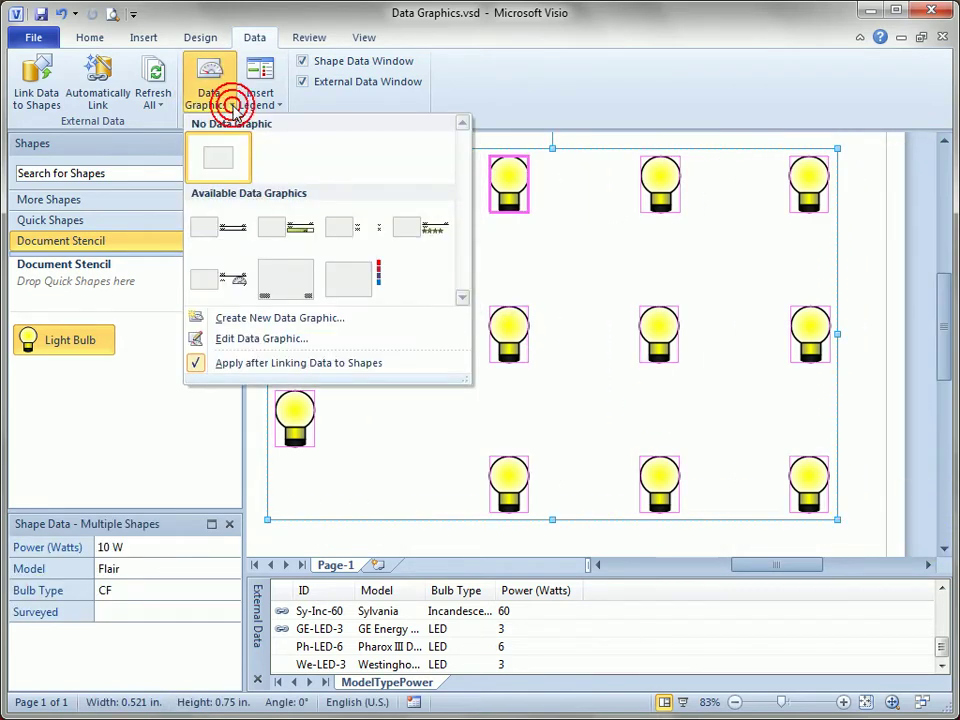
{"action": "left_click", "coordinate": [360, 285]}
{"action": "left_click", "coordinate": [421, 366]}
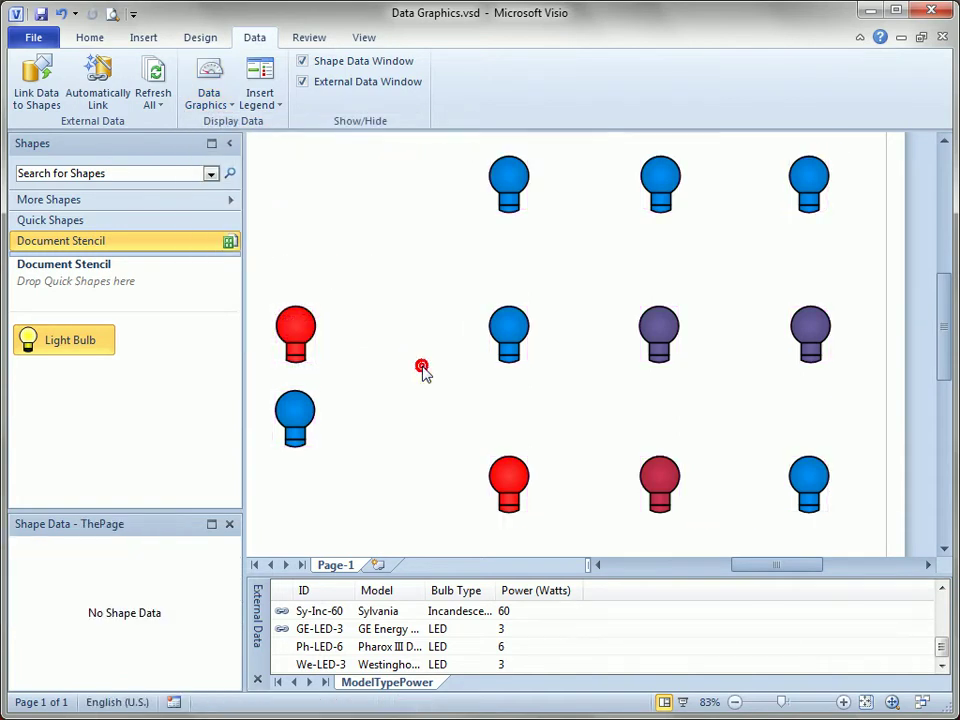
{"action": "mouse_move", "coordinate": [421, 366]}
{"action": "left_mouse_down"}
{"action": "mouse_move", "coordinate": [450, 339]}
{"action": "mouse_move", "coordinate": [462, 372]}
{"action": "left_mouse_up"}
Step: Check the Shape Data of the 10 W, 13 W, 3 W, 75 W, 60 W, 100 W and 0 W bulbs
{"action": "left_click", "coordinate": [554, 172]}
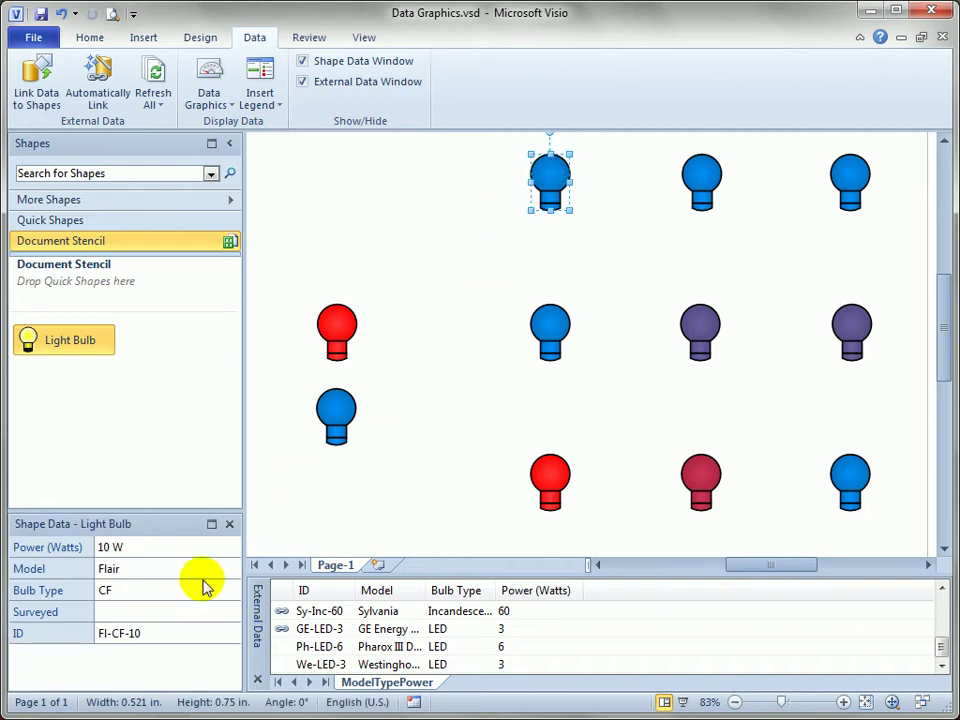
{"action": "left_click", "coordinate": [703, 165]}
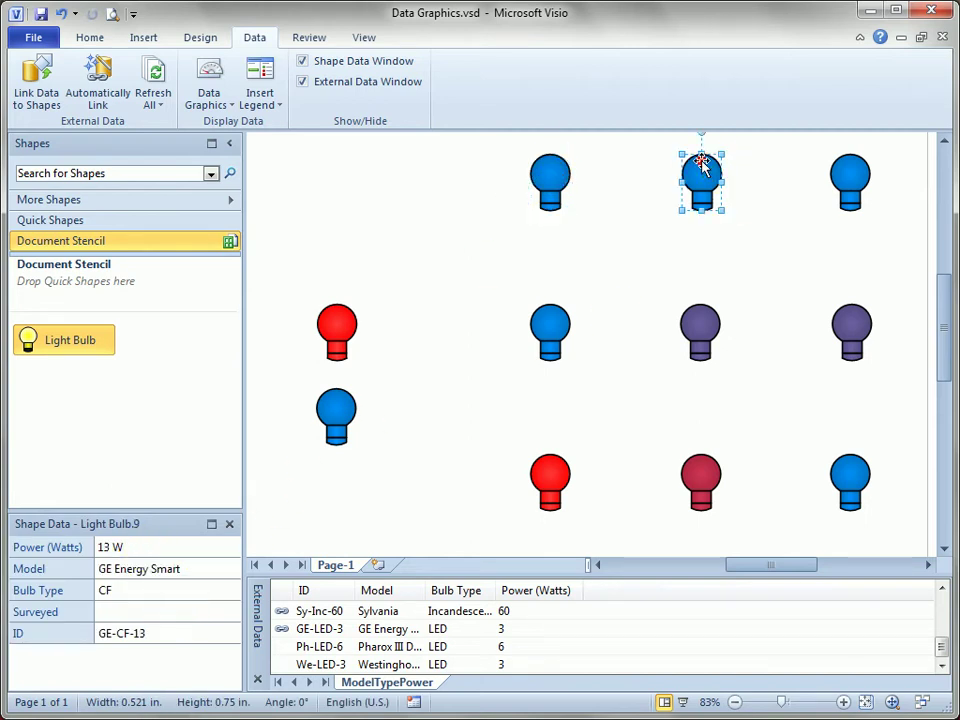
{"action": "left_click", "coordinate": [852, 487]}
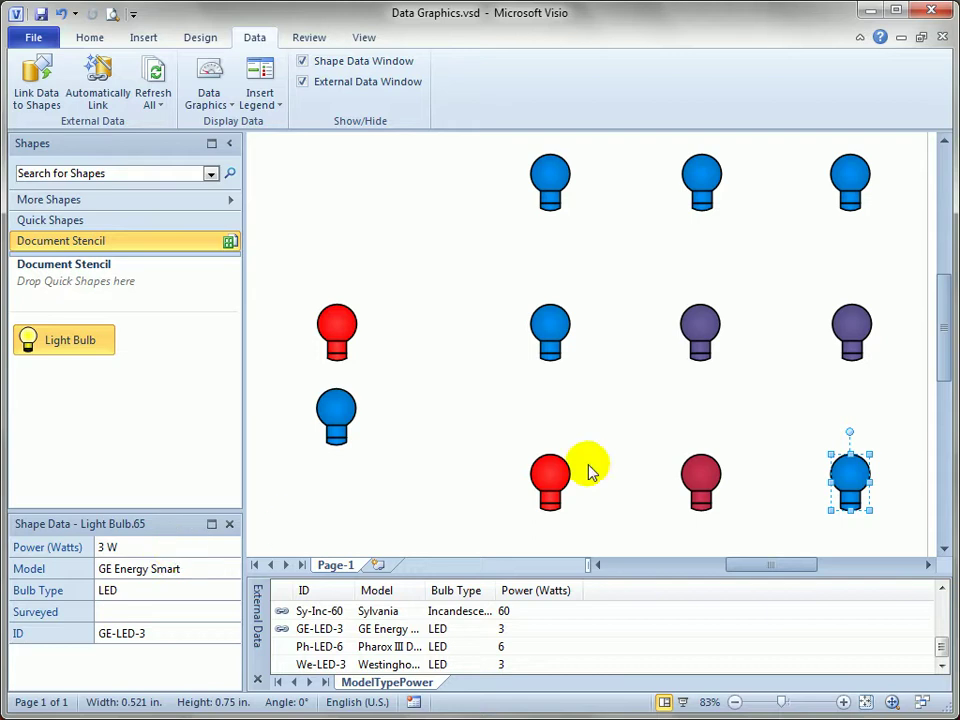
{"action": "left_click", "coordinate": [551, 472]}
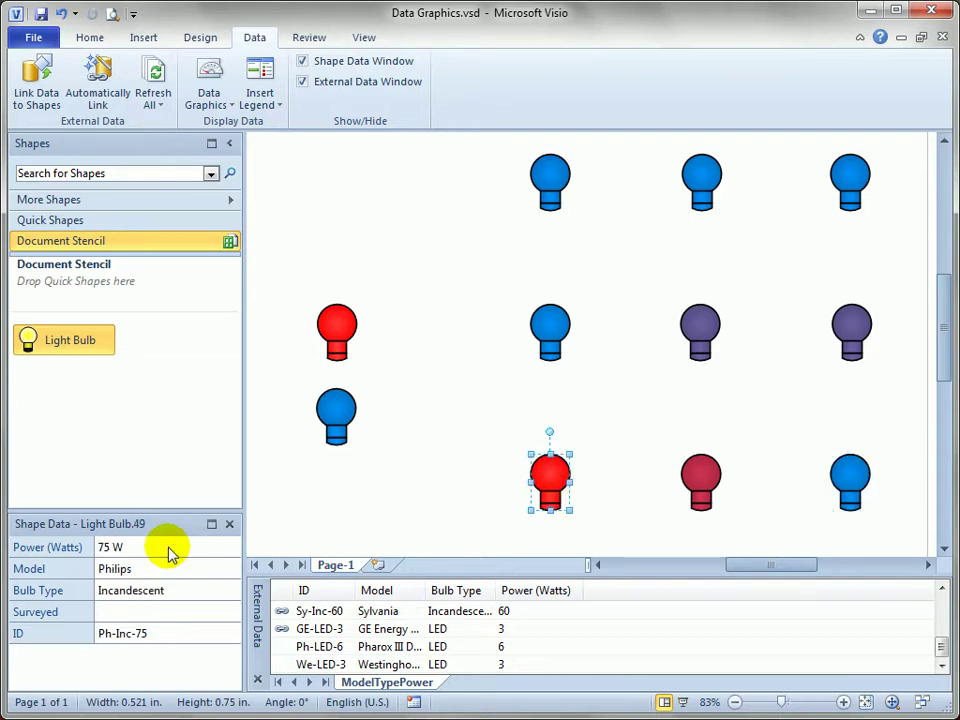
{"action": "left_click", "coordinate": [710, 480]}
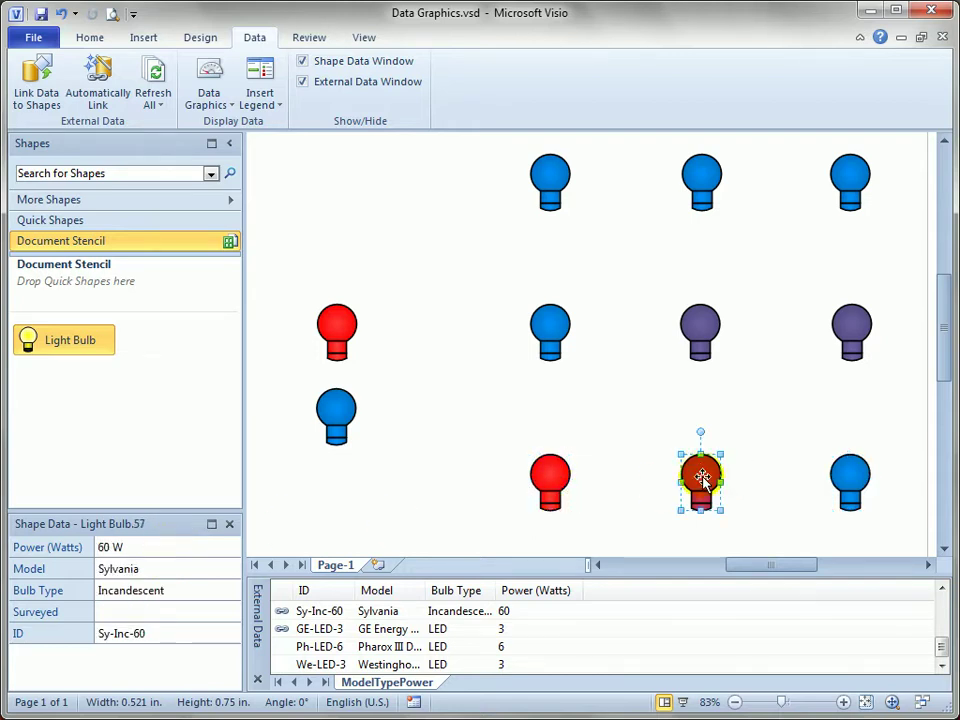
{"action": "left_click", "coordinate": [337, 326]}
{"action": "left_click", "coordinate": [340, 410]}
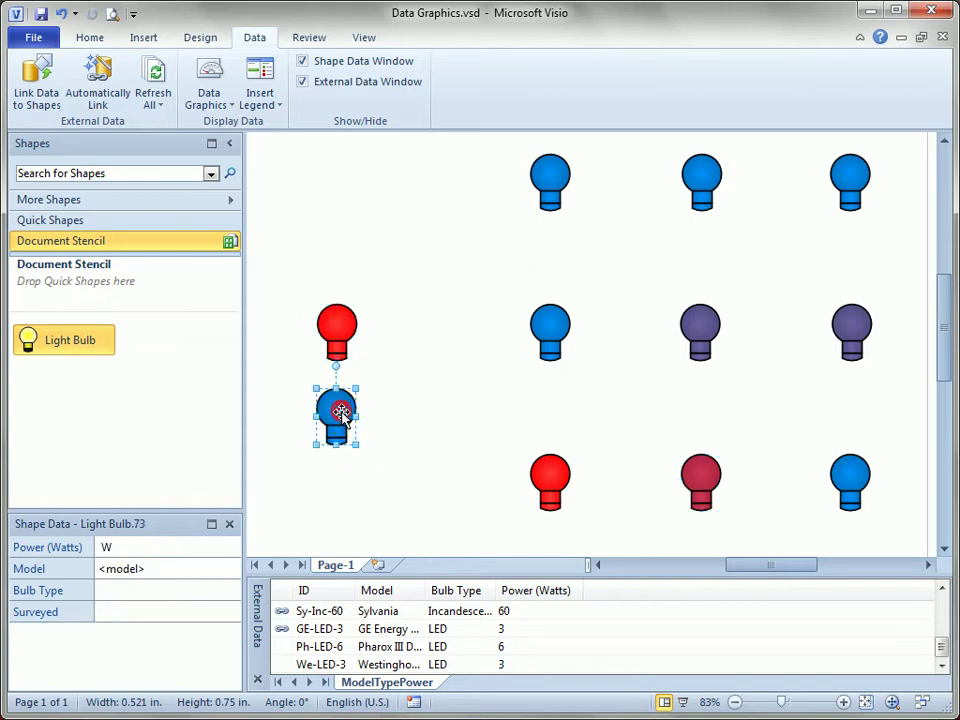
{"action": "left_click", "coordinate": [404, 430]}
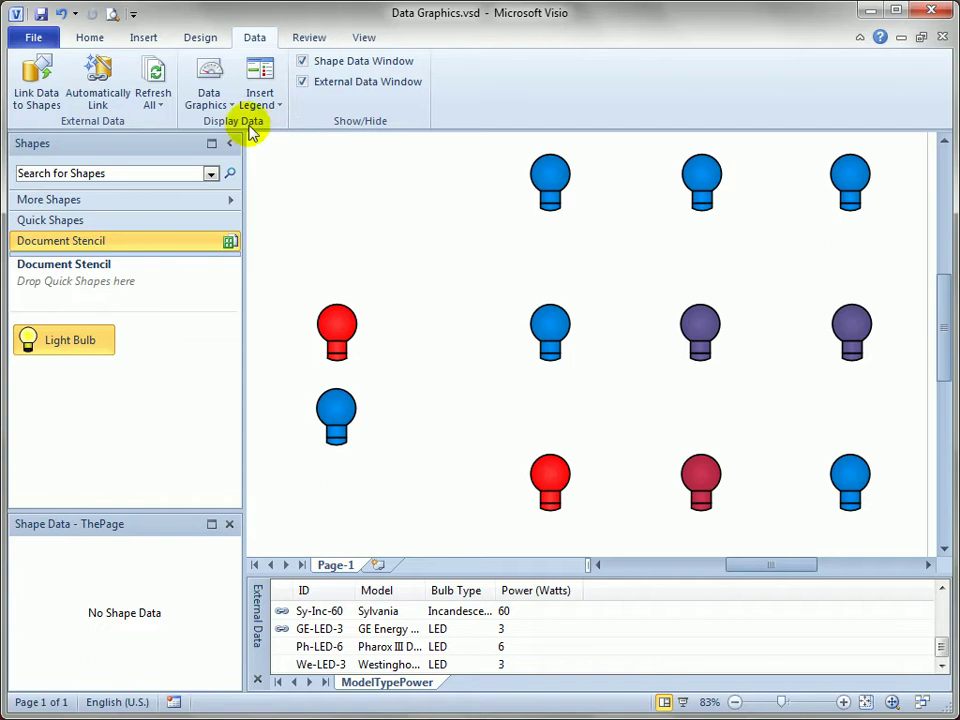
Step: Rename the new data graphic in the Data Graphics gallery to 'Data - Light Bulb 1'
{"action": "left_click", "coordinate": [222, 108]}
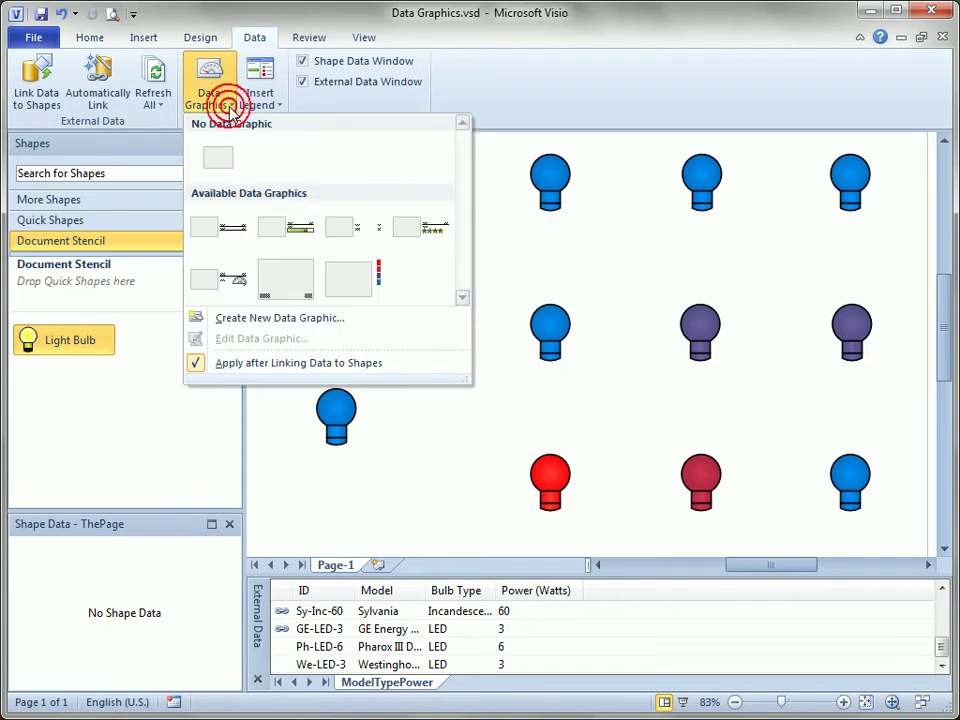
{"action": "right_click", "coordinate": [348, 280]}
{"action": "left_click", "coordinate": [386, 298]}
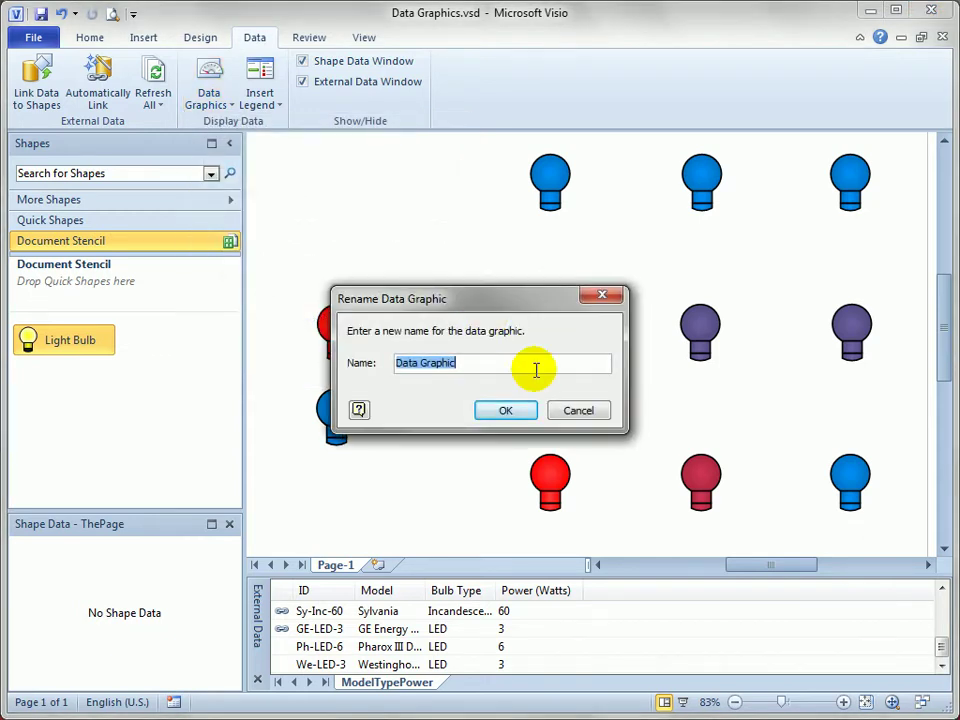
{"action": "type", "text": "D"}
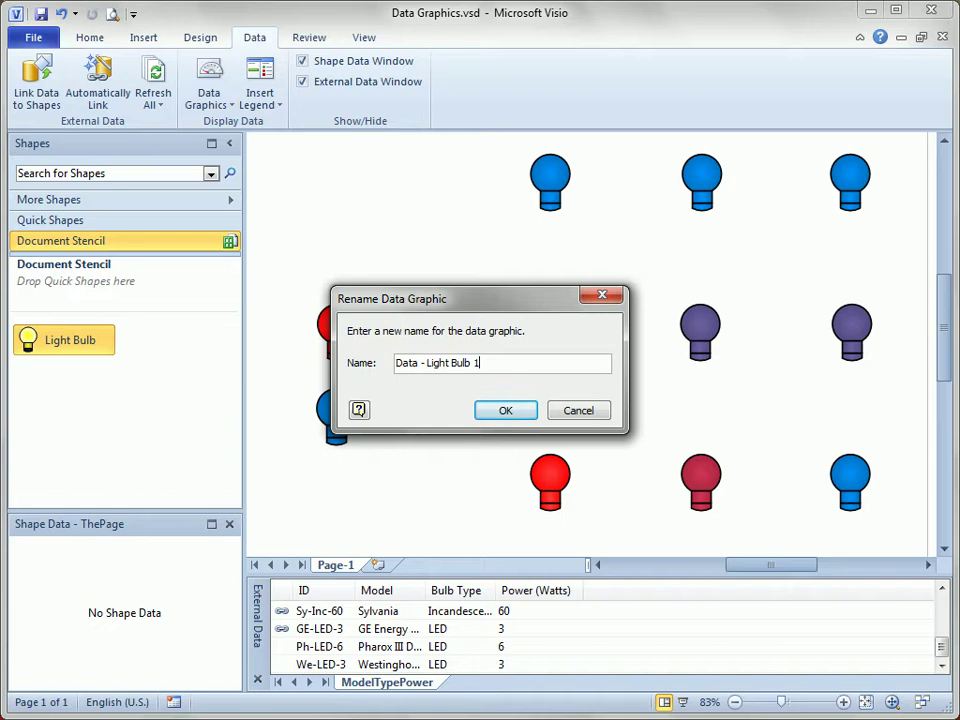
{"action": "left_click", "coordinate": [515, 412]}
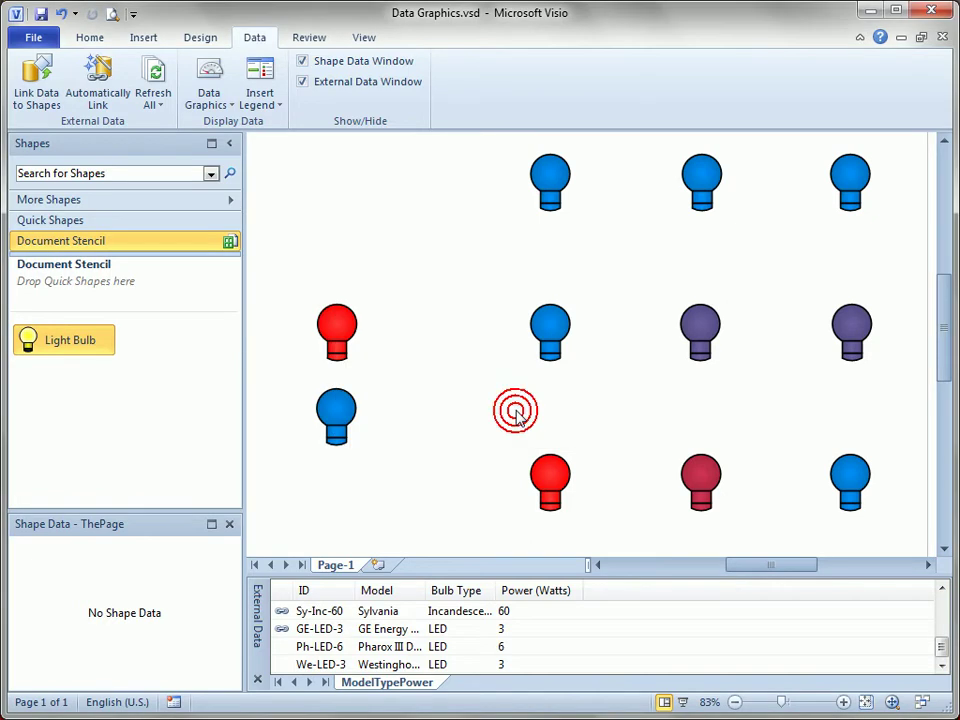
Step: Open 'Data - Light Bulb 1' in the Edit Data Graphic dialog and move the dialog aside
{"action": "left_click", "coordinate": [228, 106]}
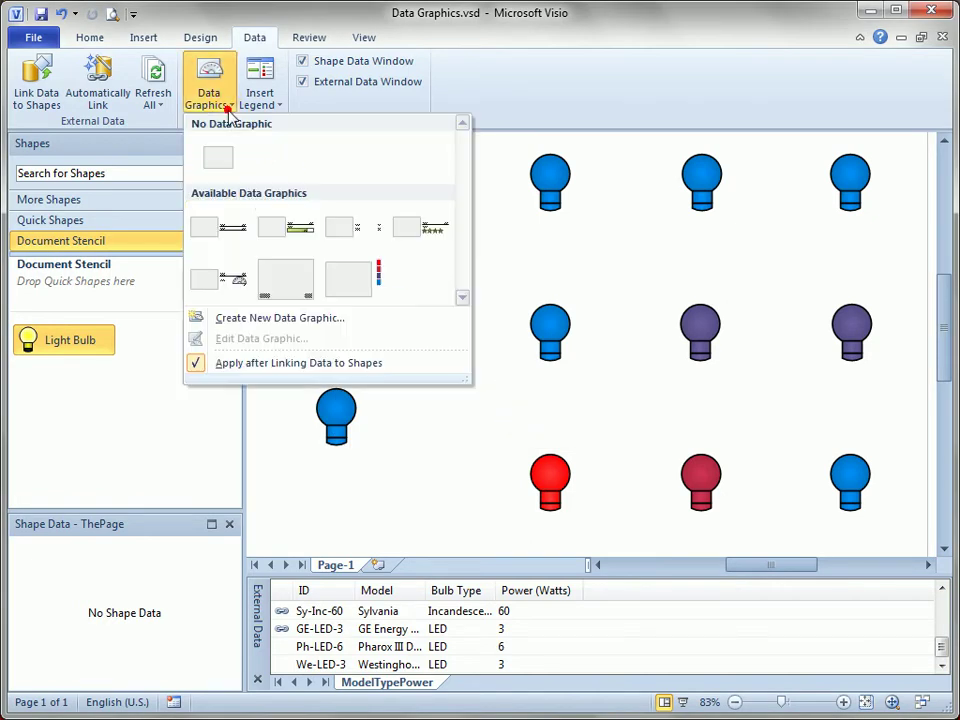
{"action": "right_click", "coordinate": [355, 282]}
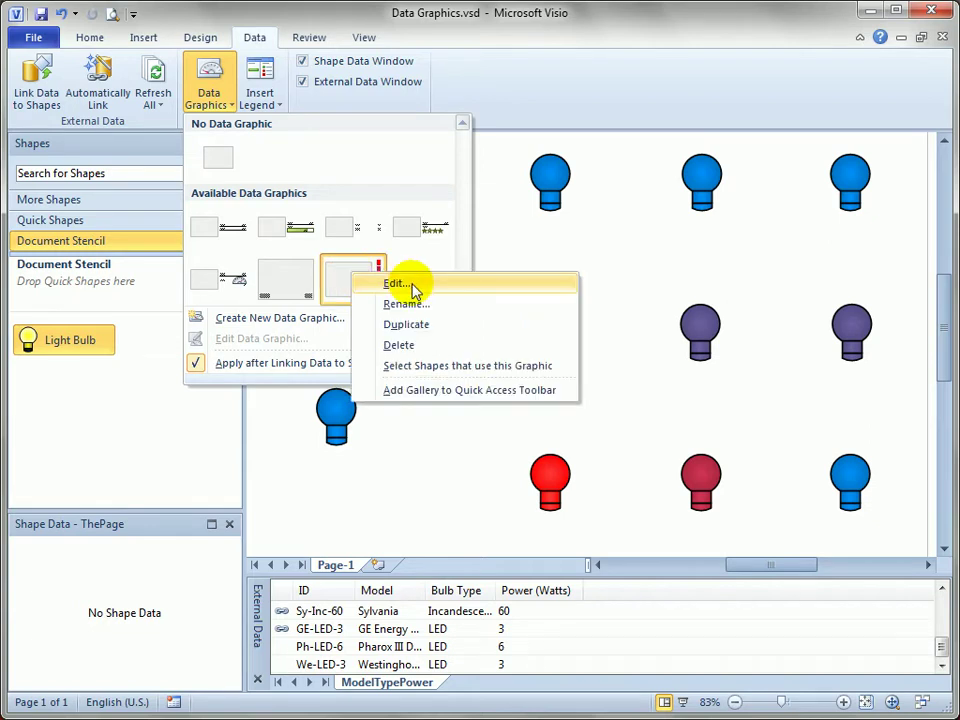
{"action": "left_click", "coordinate": [395, 283]}
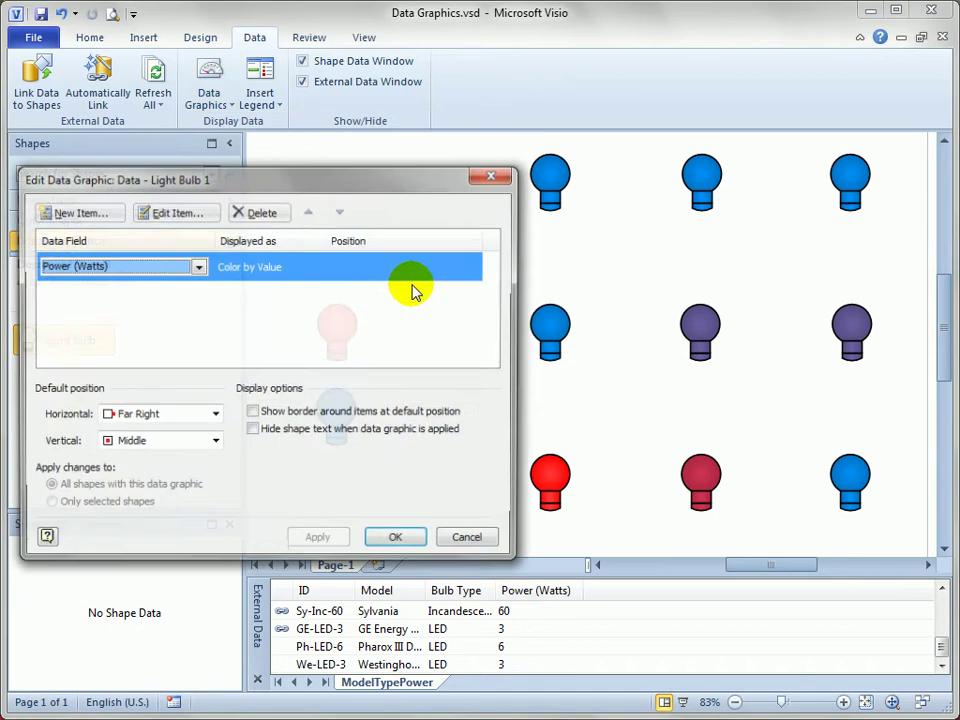
{"action": "left_click_drag", "start_coordinate": [343, 196], "coordinate": [375, 167]}
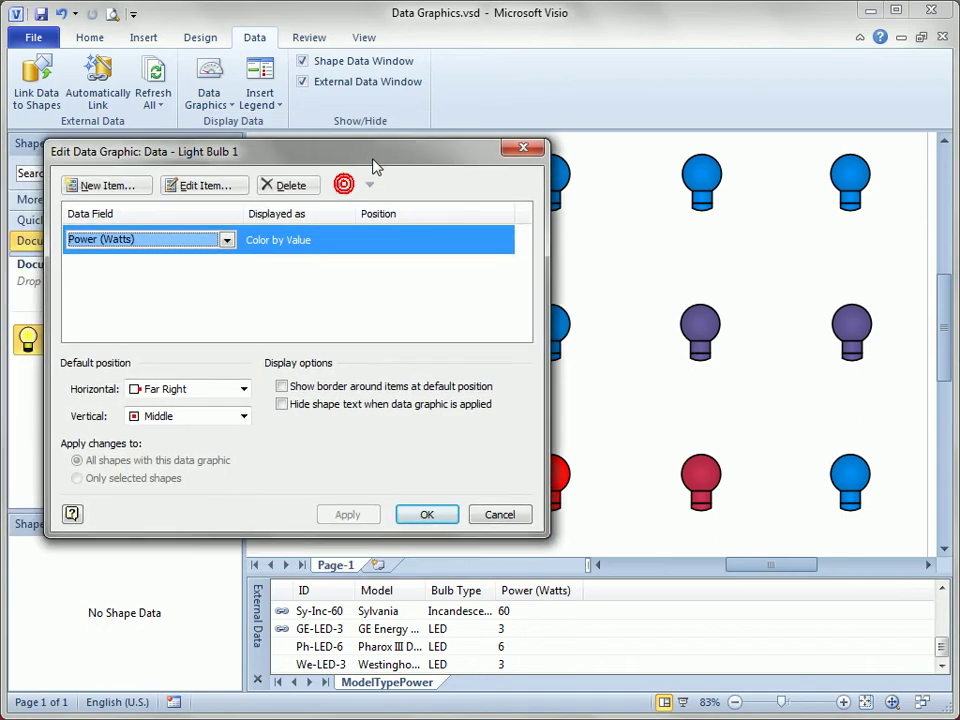
Step: Add a new item showing Model as Text in the Bubble callout style
{"action": "left_click", "coordinate": [108, 186]}
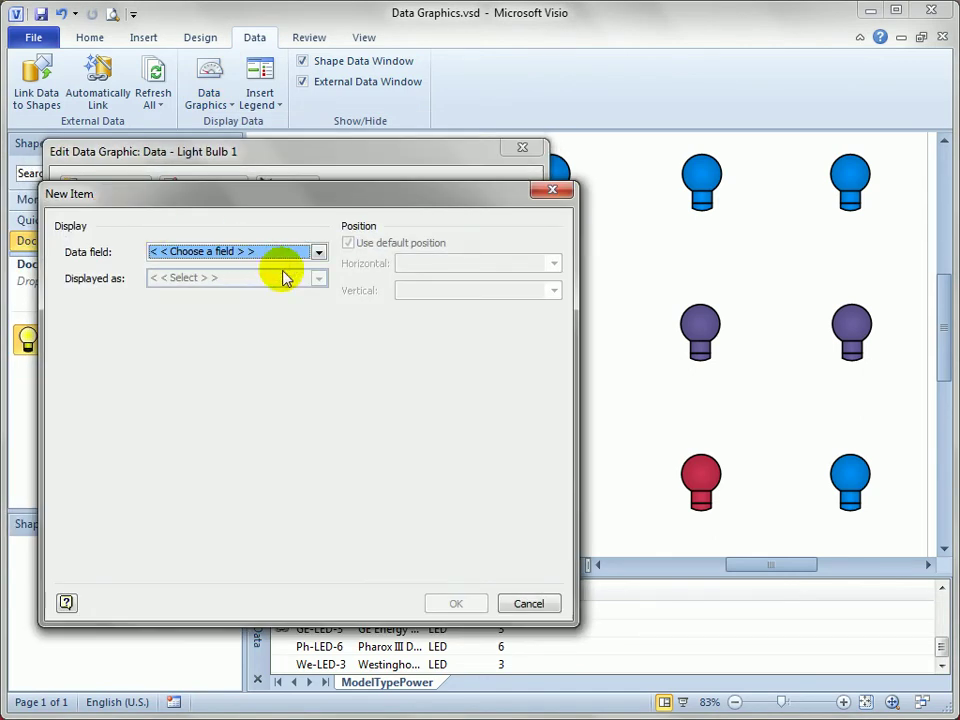
{"action": "left_click", "coordinate": [318, 252]}
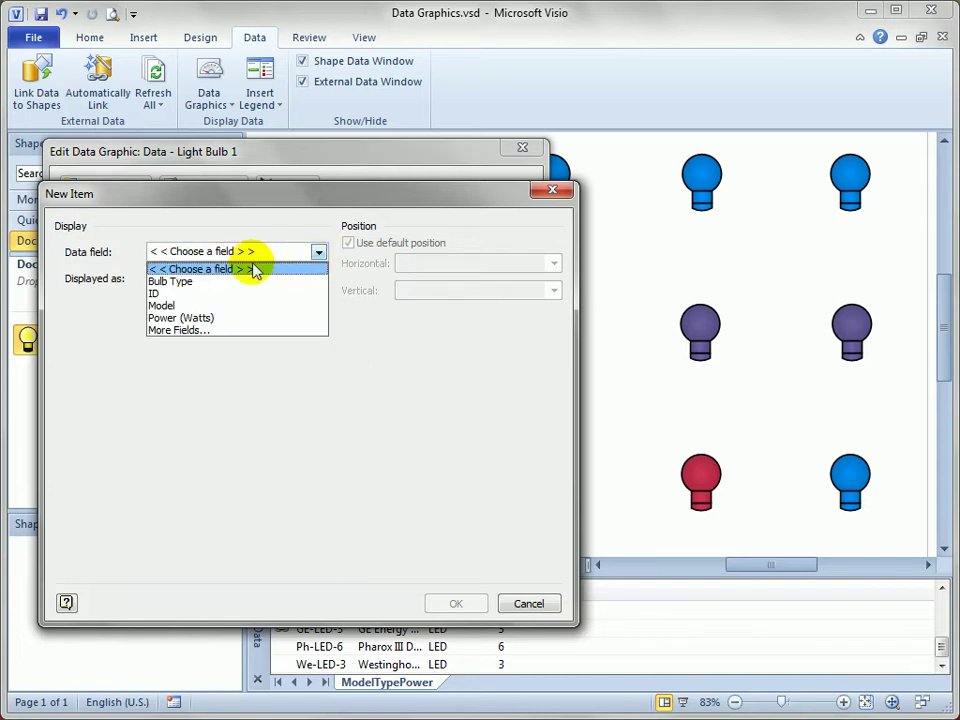
{"action": "left_click", "coordinate": [178, 306]}
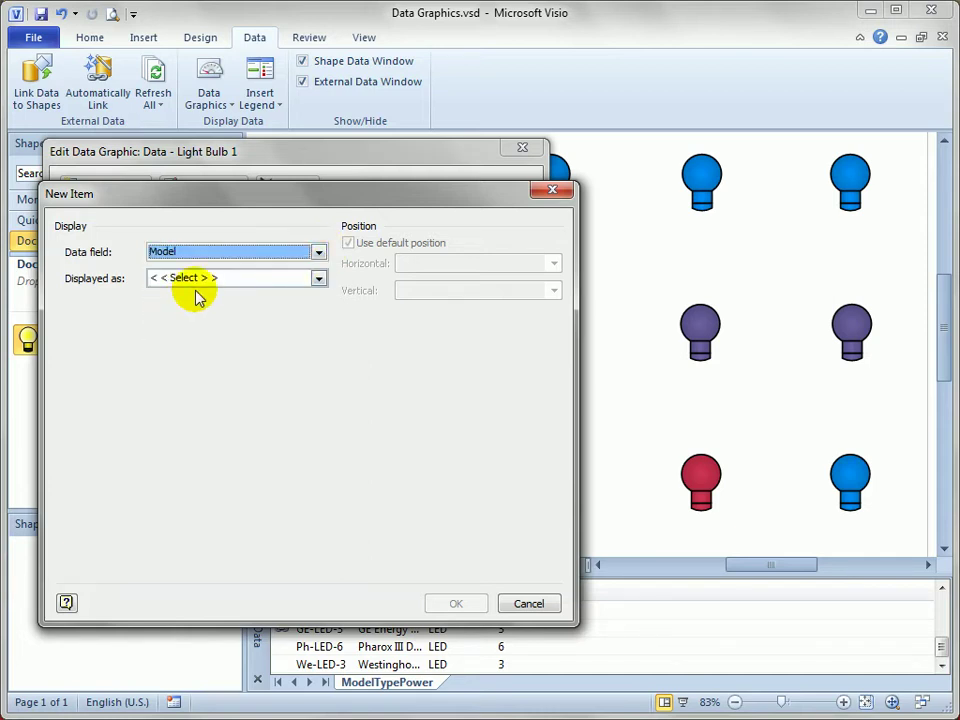
{"action": "left_click", "coordinate": [318, 279]}
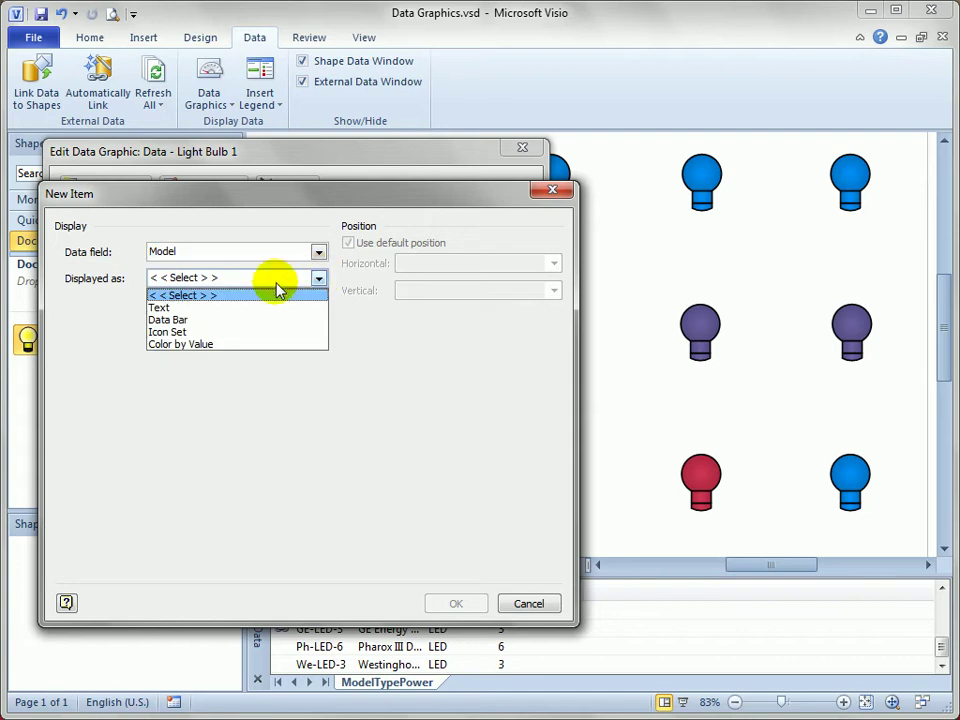
{"action": "left_click", "coordinate": [161, 307]}
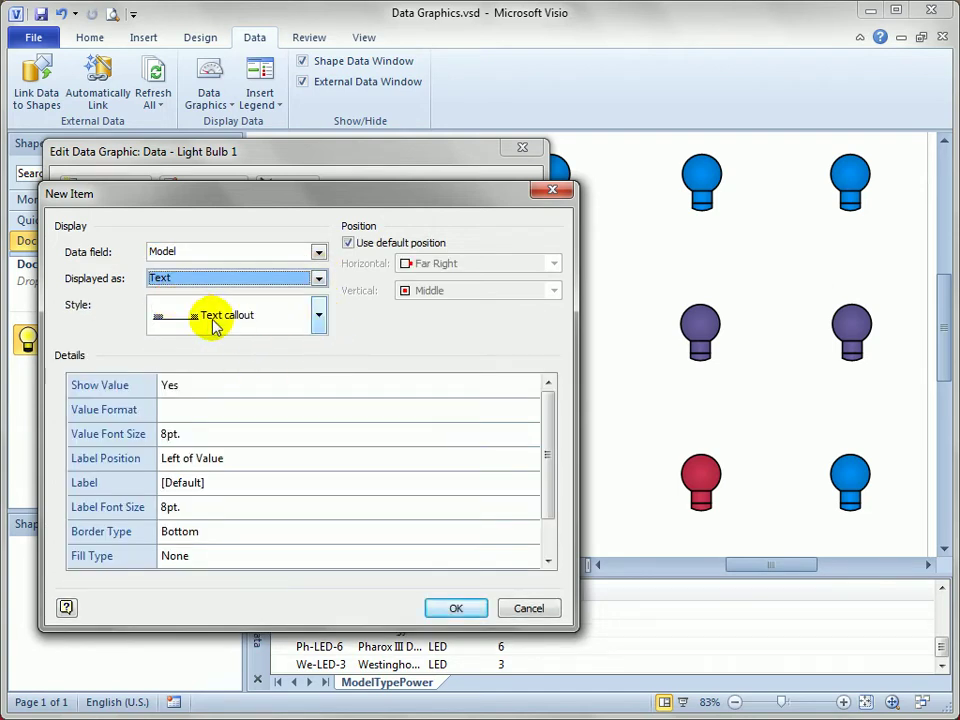
{"action": "left_click", "coordinate": [317, 313]}
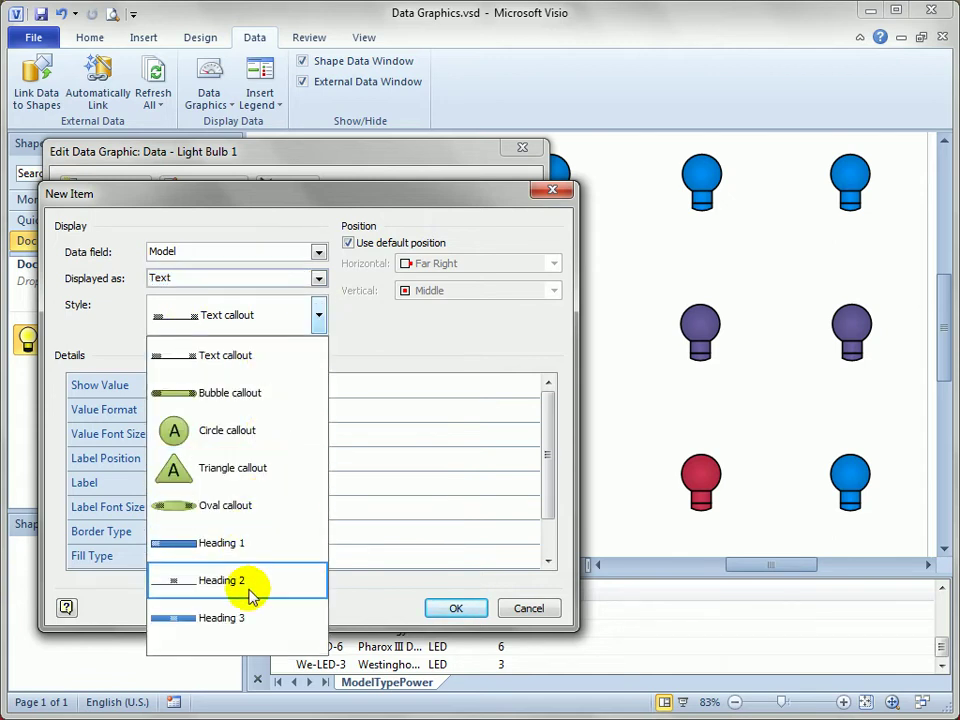
{"action": "left_click", "coordinate": [215, 393]}
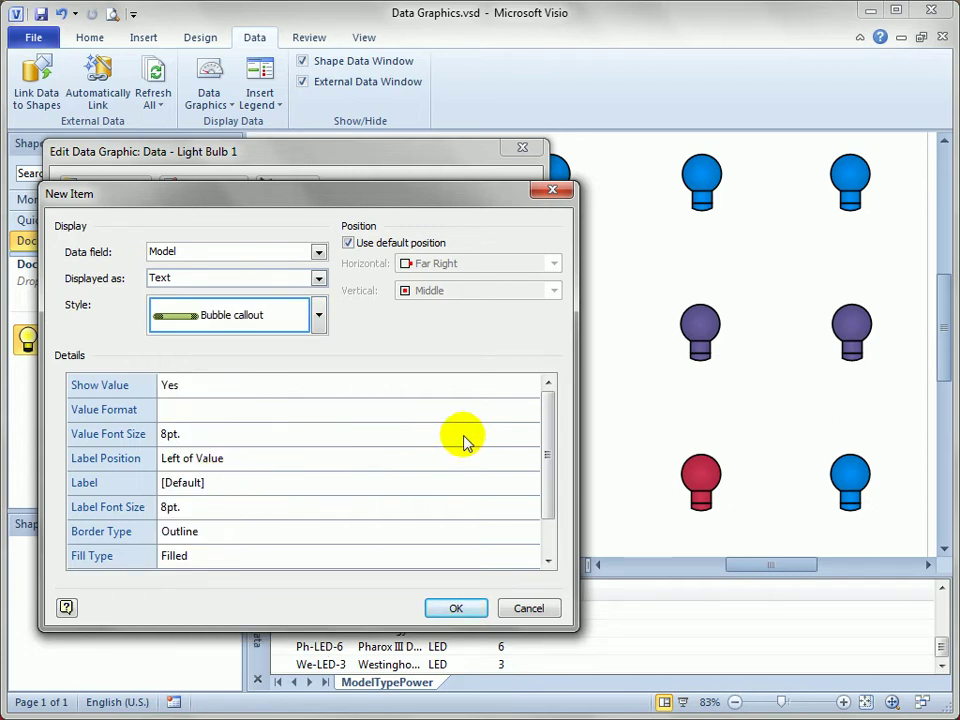
{"action": "mouse_move", "coordinate": [550, 407]}
{"action": "left_mouse_down"}
{"action": "mouse_move", "coordinate": [550, 488]}
{"action": "mouse_move", "coordinate": [558, 405]}
{"action": "left_mouse_up"}
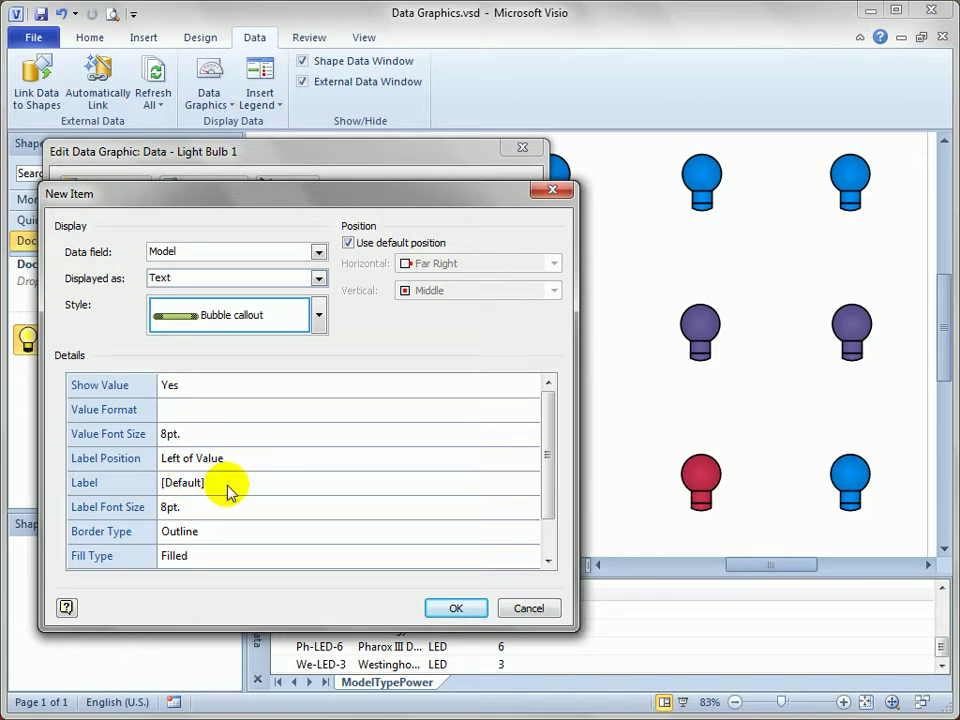
{"action": "left_click", "coordinate": [186, 490]}
{"action": "left_click", "coordinate": [215, 495]}
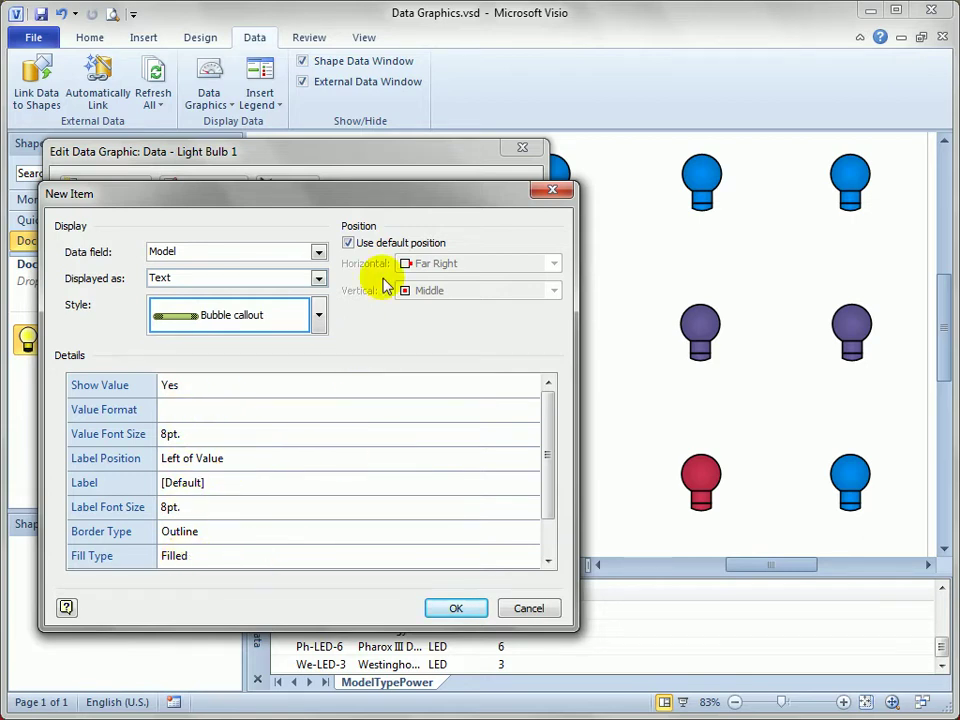
Step: Position the callout Center horizontally and Below Shape vertically instead of the default
{"action": "left_click", "coordinate": [347, 242]}
{"action": "left_click", "coordinate": [554, 264]}
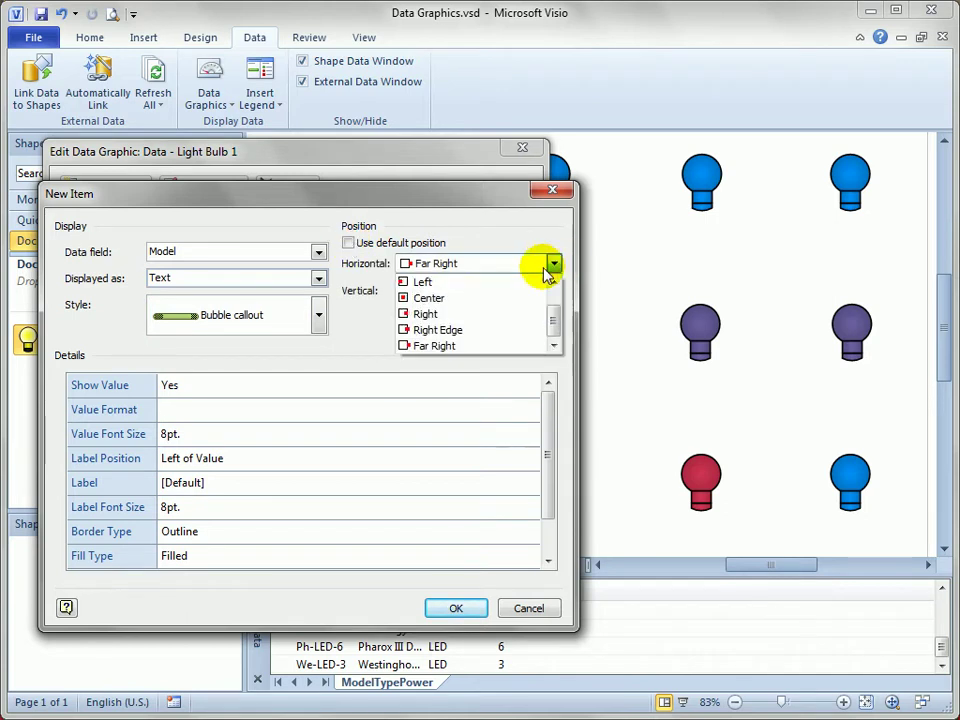
{"action": "left_click", "coordinate": [445, 298]}
{"action": "left_click", "coordinate": [554, 290]}
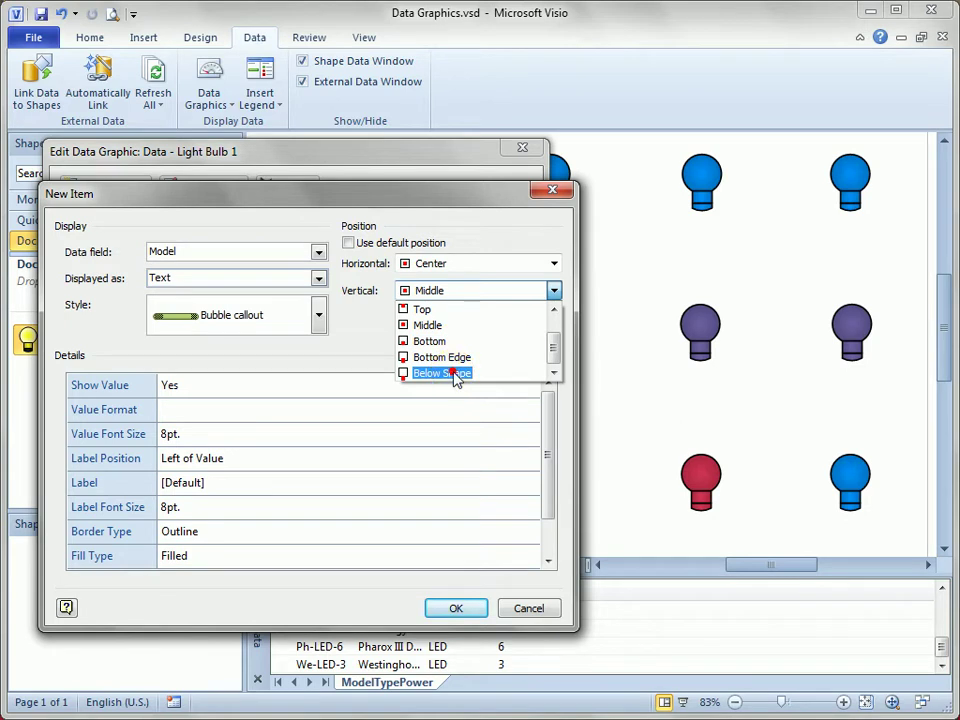
{"action": "left_click", "coordinate": [455, 374]}
{"action": "left_click", "coordinate": [555, 291]}
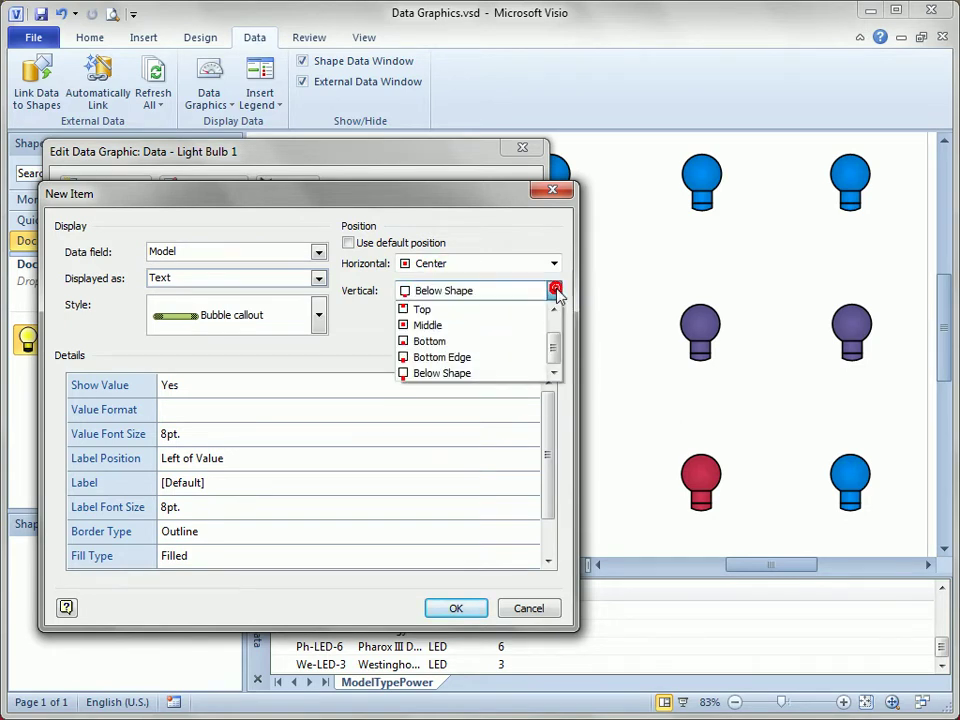
{"action": "left_click_drag", "start_coordinate": [555, 345], "coordinate": [562, 360]}
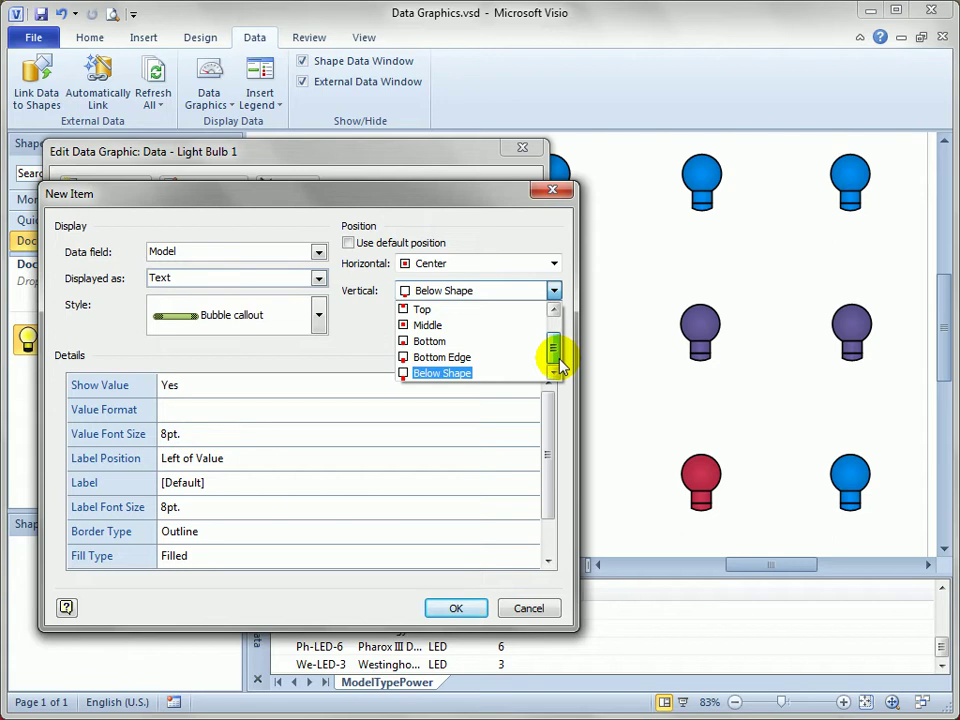
{"action": "left_click", "coordinate": [450, 374]}
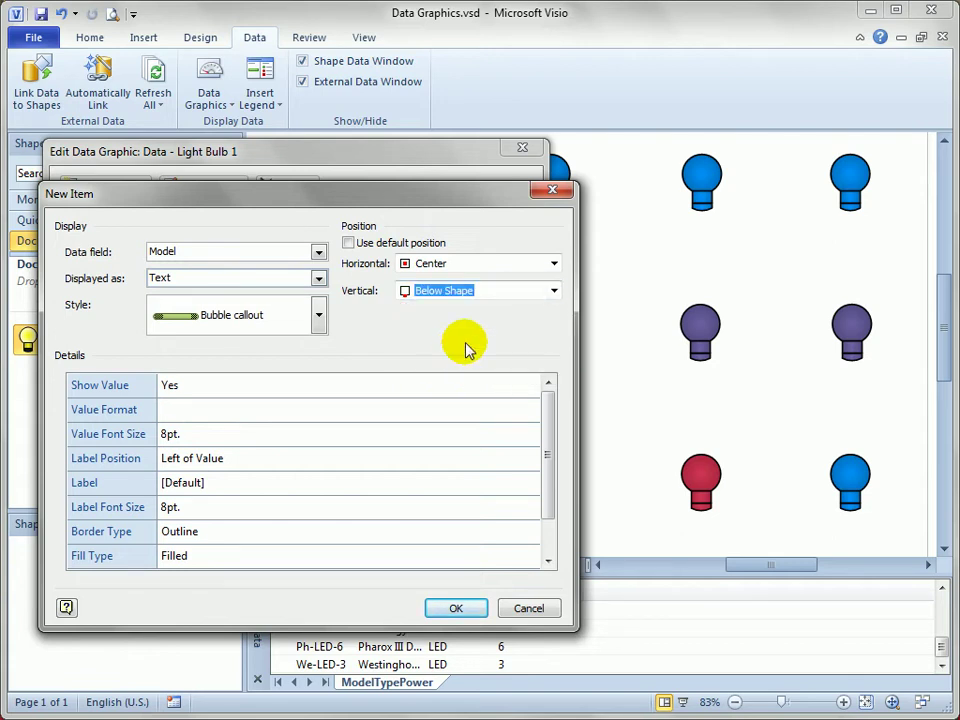
Step: Confirm the Model callout item and apply the graphic so each bulb shows its model beneath it
{"action": "left_click", "coordinate": [462, 607]}
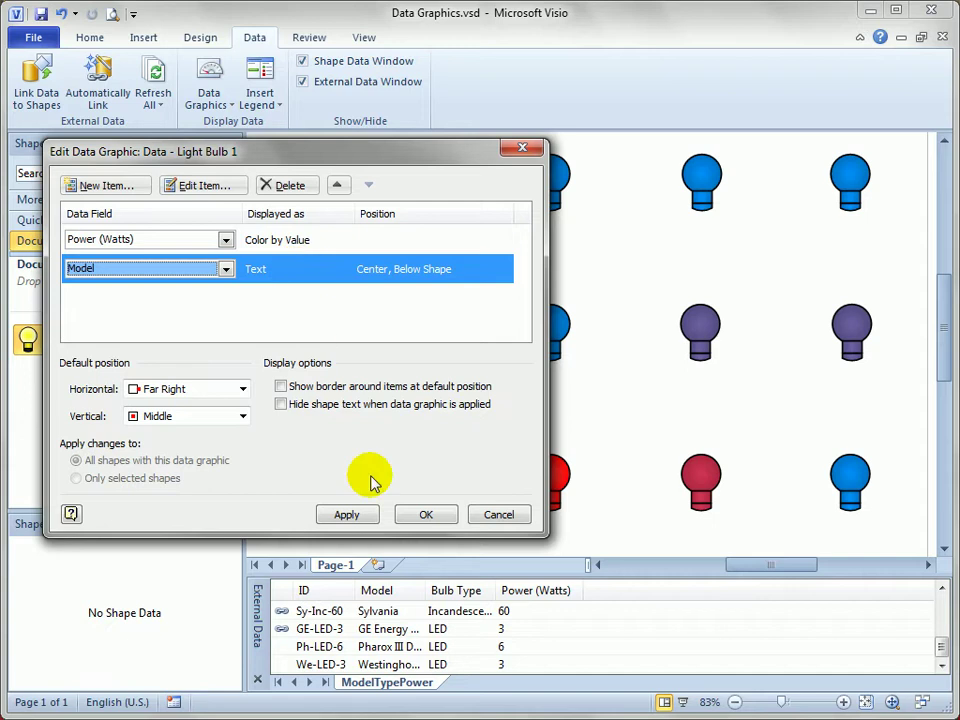
{"action": "left_click", "coordinate": [364, 517]}
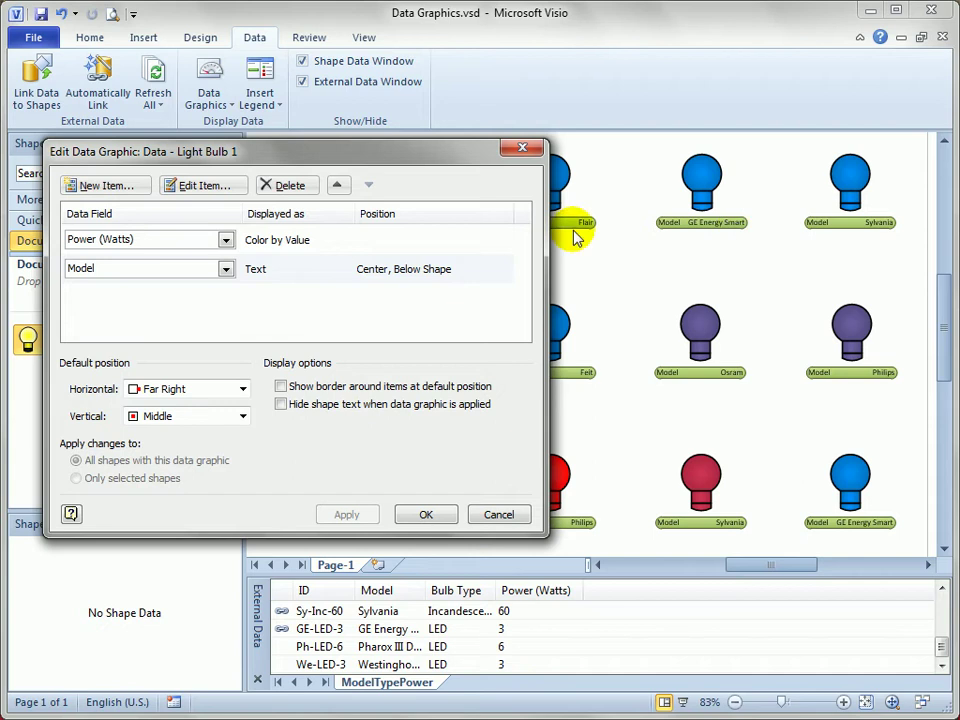
Step: Add a new Power (Watts) item displayed as a Data Bar in Progress bar style
{"action": "left_click", "coordinate": [124, 188]}
{"action": "left_click", "coordinate": [287, 252]}
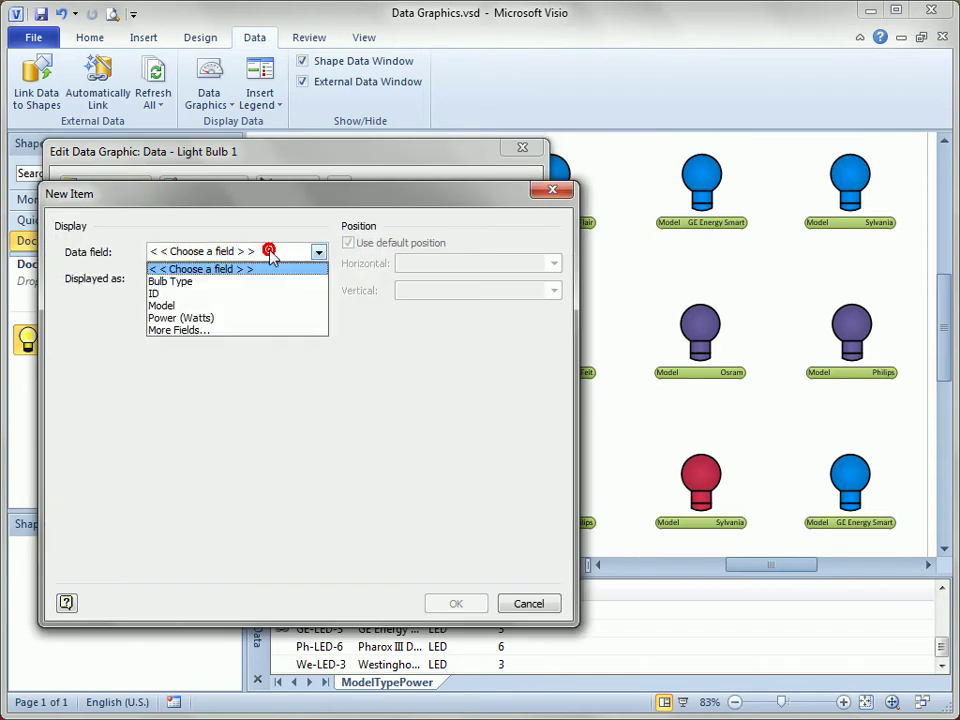
{"action": "left_click", "coordinate": [220, 318]}
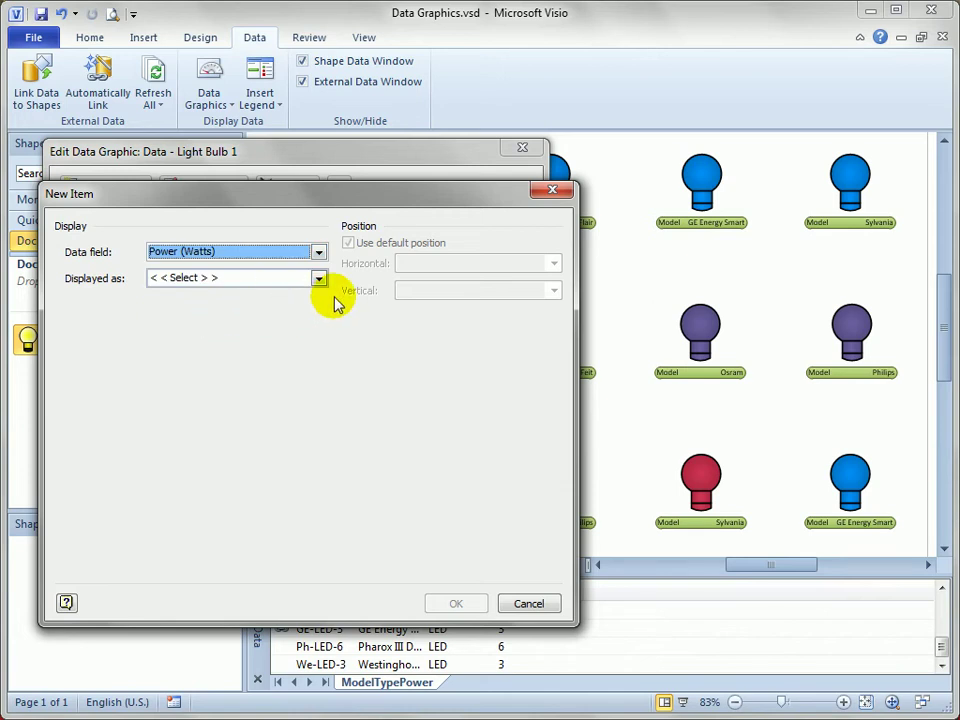
{"action": "left_click", "coordinate": [319, 278]}
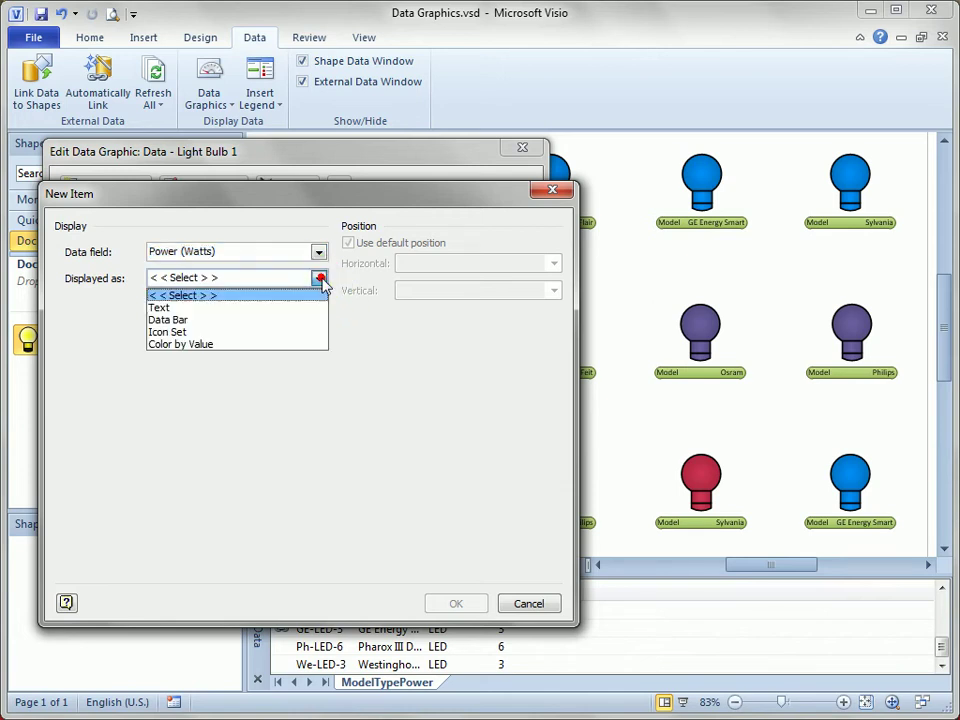
{"action": "left_click", "coordinate": [292, 327]}
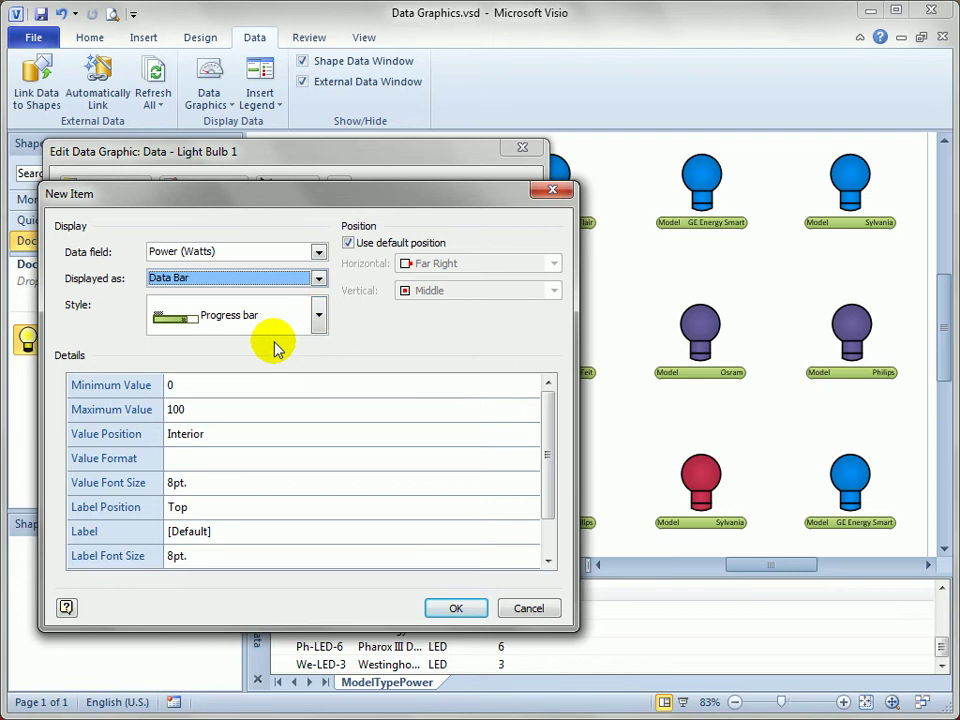
{"action": "left_click", "coordinate": [318, 315]}
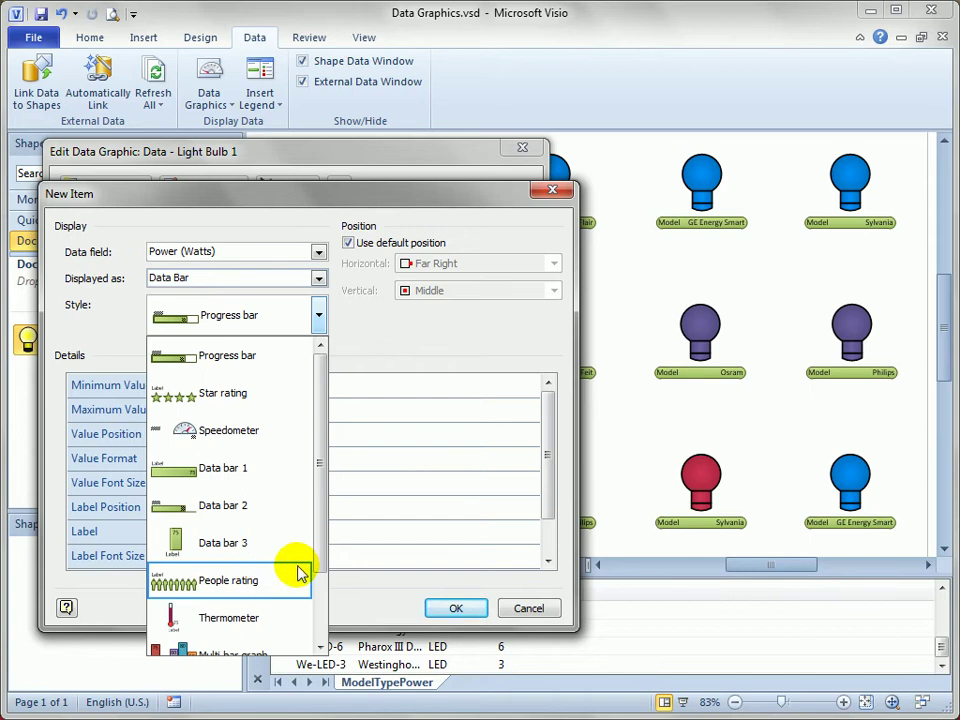
{"action": "left_click_drag", "start_coordinate": [317, 540], "coordinate": [321, 489]}
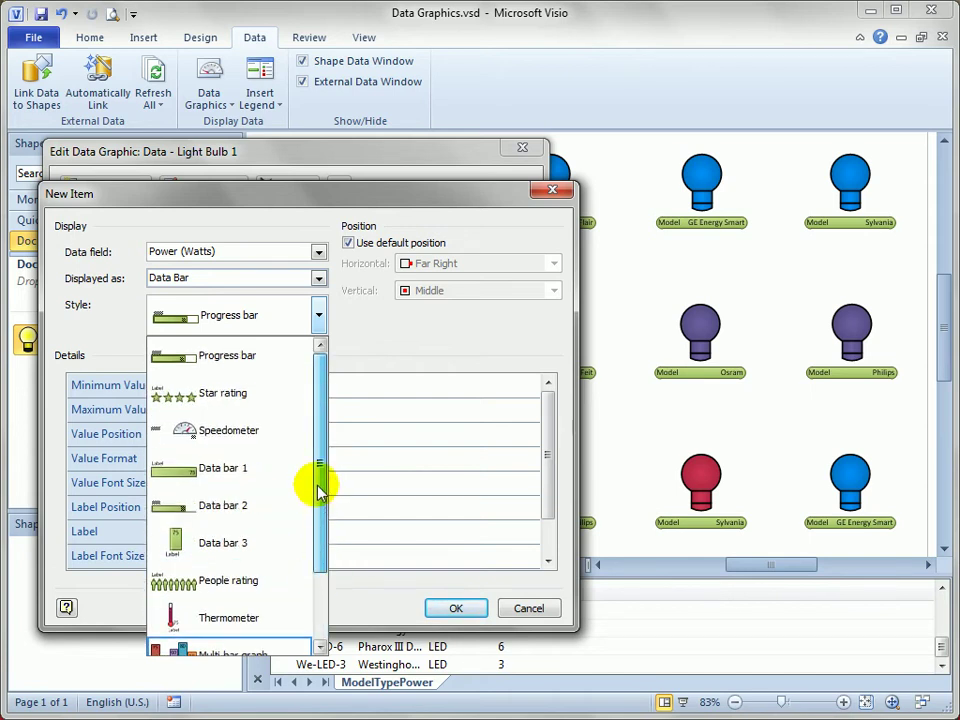
{"action": "left_click", "coordinate": [195, 360]}
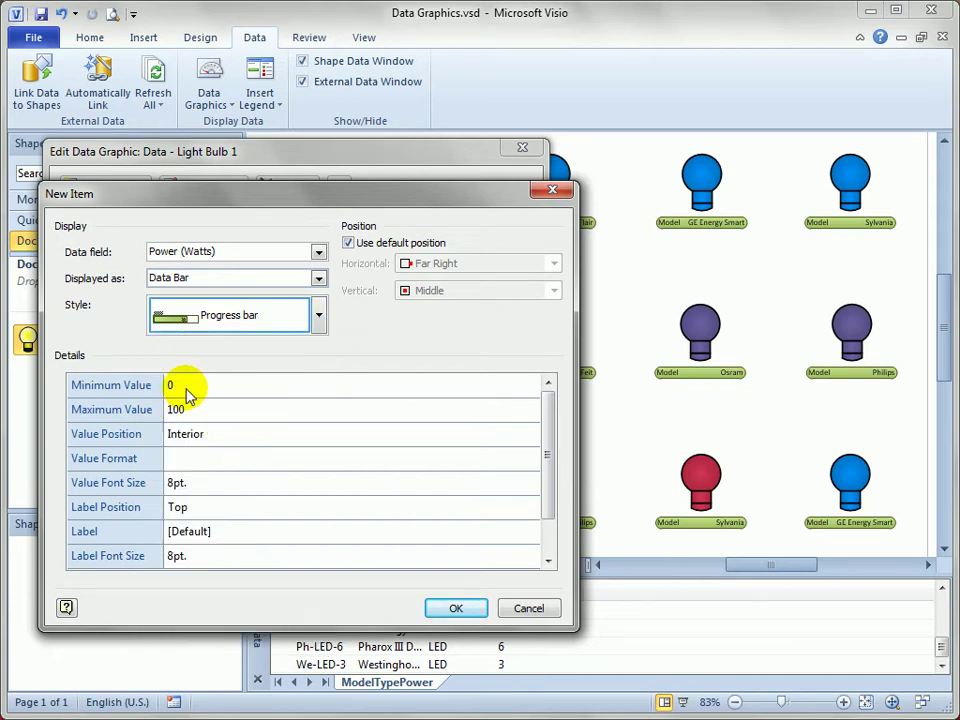
Step: Review the data bar's Minimum and Maximum Value (100) details and confirm the item
{"action": "left_click", "coordinate": [178, 386]}
{"action": "left_click", "coordinate": [199, 409]}
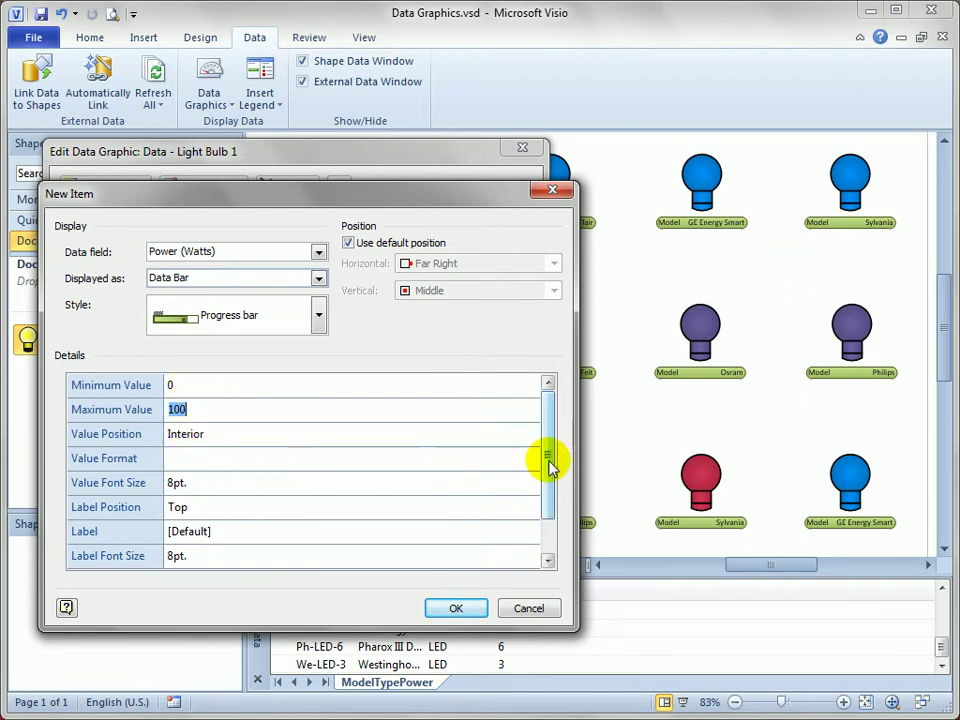
{"action": "mouse_move", "coordinate": [549, 463]}
{"action": "left_mouse_down"}
{"action": "mouse_move", "coordinate": [556, 510]}
{"action": "mouse_move", "coordinate": [555, 469]}
{"action": "mouse_move", "coordinate": [555, 491]}
{"action": "left_mouse_up"}
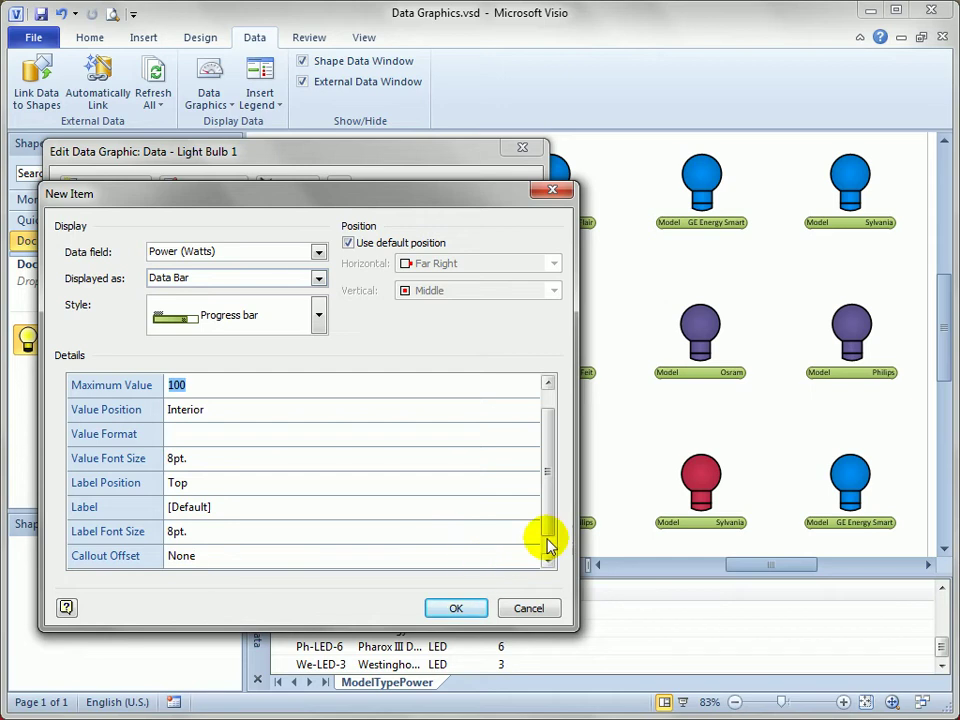
{"action": "left_click_drag", "start_coordinate": [548, 521], "coordinate": [545, 540]}
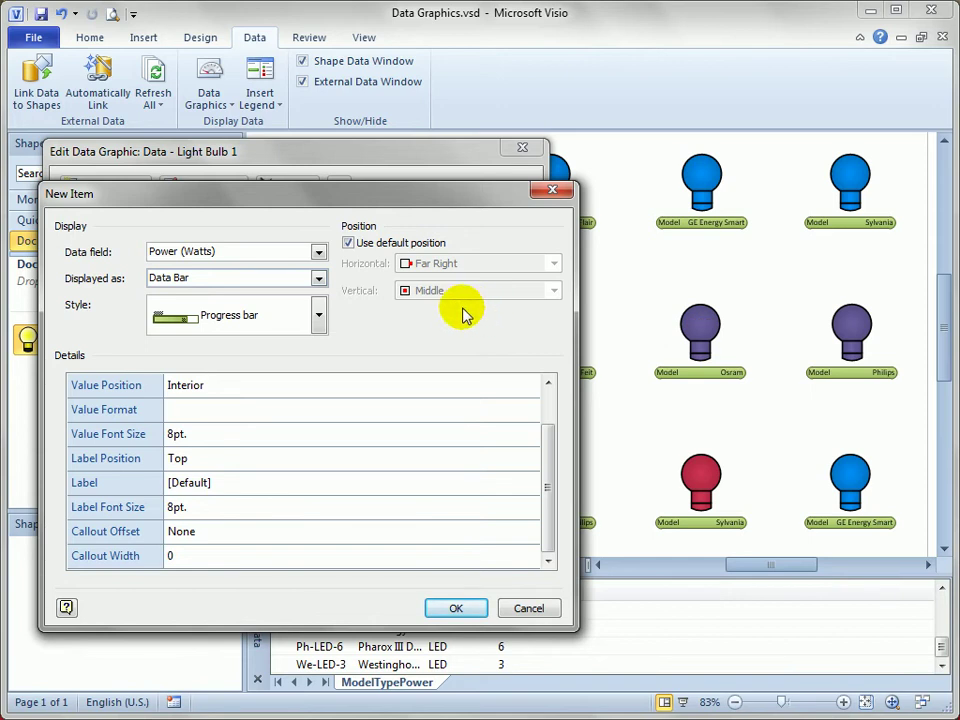
{"action": "left_click", "coordinate": [456, 609]}
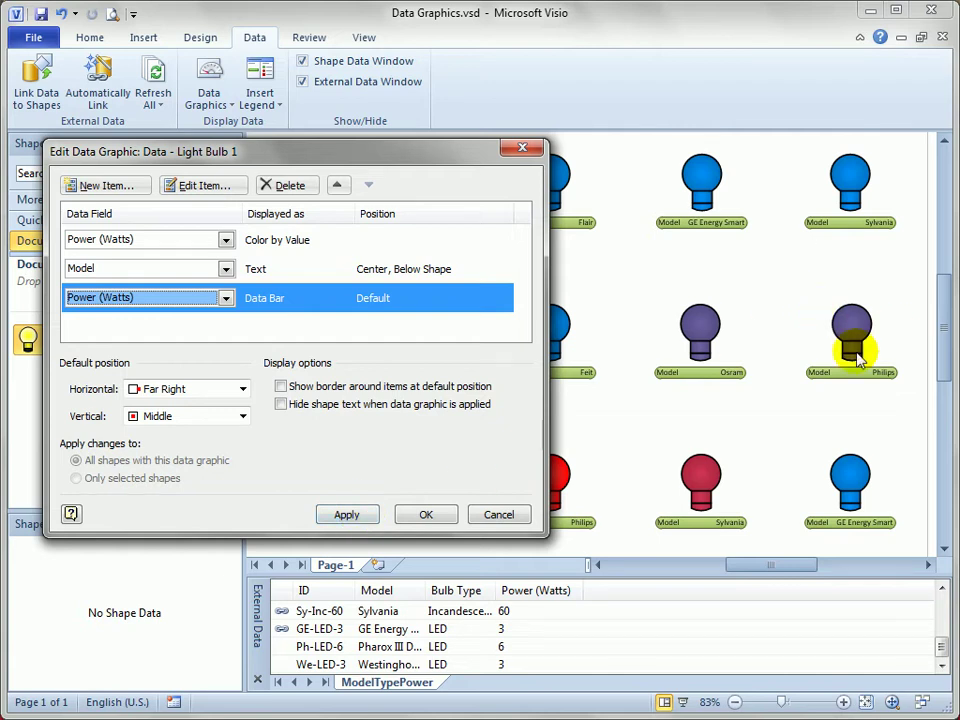
Step: Apply the Power (Watts) progress bars so every bulb shows its wattage beside its callout
{"action": "left_click", "coordinate": [348, 515]}
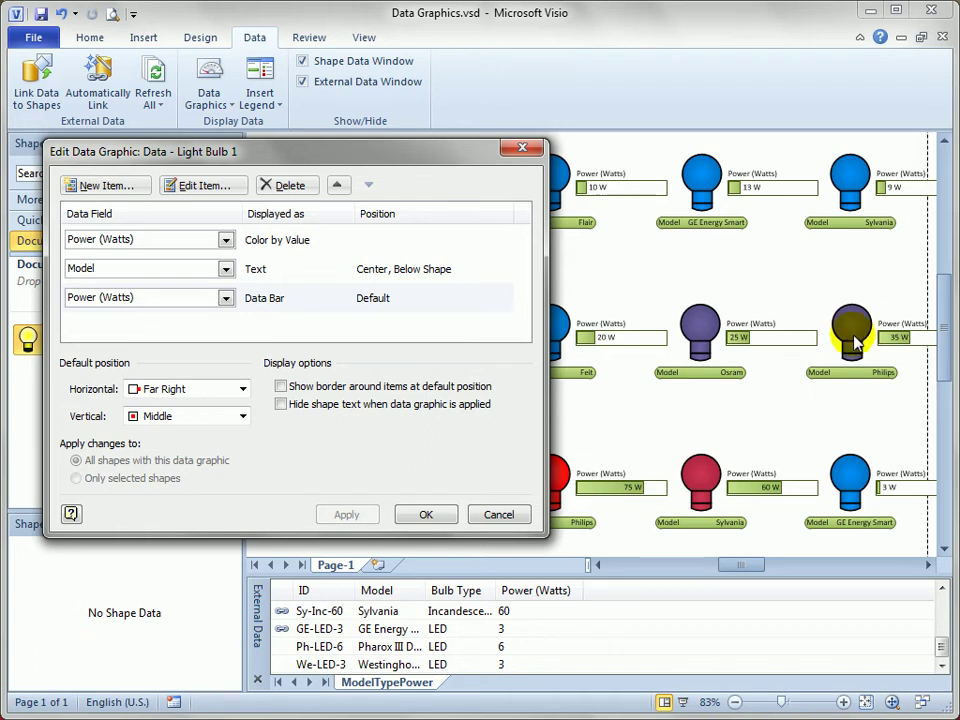
Step: Start a new data graphic item using the Bulb Type field, displayed as an Icon Set
{"action": "left_click", "coordinate": [133, 190]}
{"action": "left_click", "coordinate": [318, 250]}
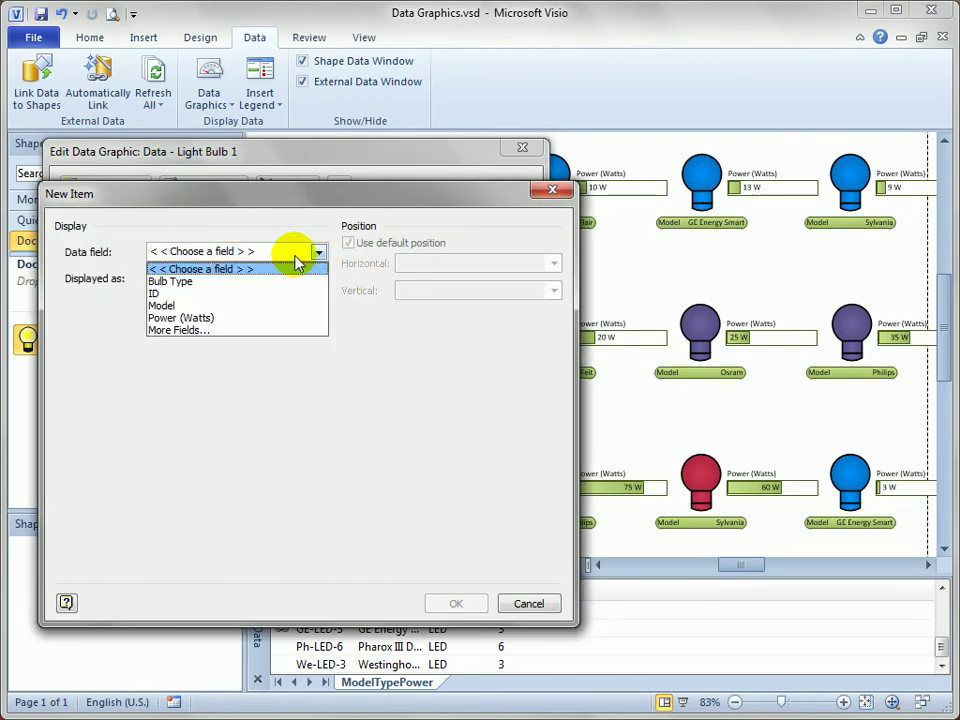
{"action": "left_click", "coordinate": [240, 283]}
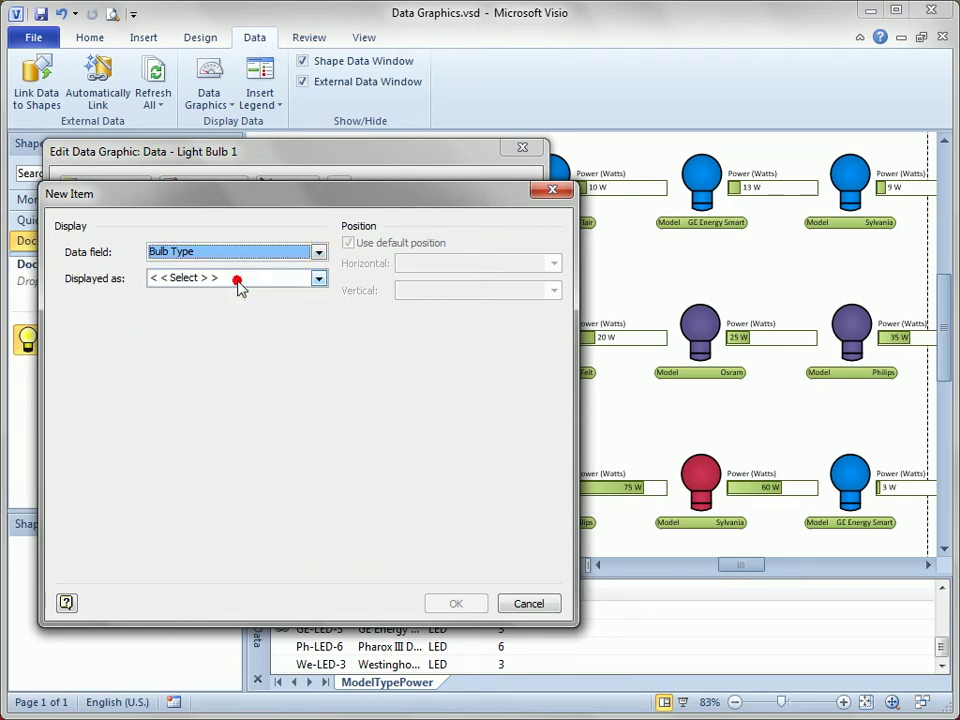
{"action": "left_click", "coordinate": [319, 280]}
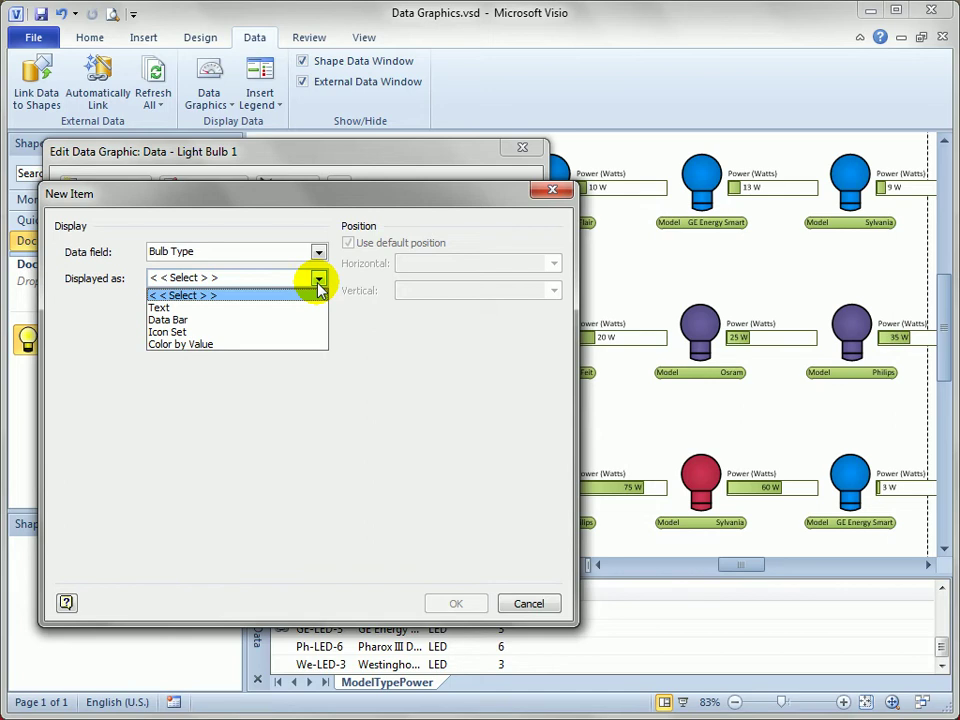
{"action": "left_click", "coordinate": [257, 338]}
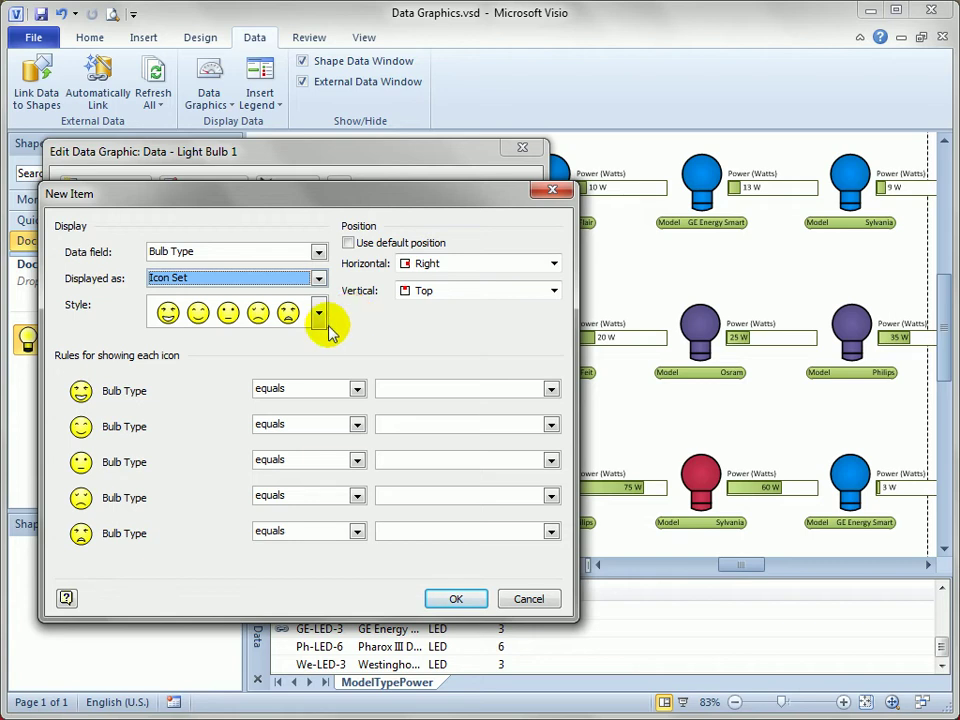
Step: Choose the five-face smiley icon set style for the Bulb Type item
{"action": "left_click", "coordinate": [319, 314]}
{"action": "left_click_drag", "start_coordinate": [322, 372], "coordinate": [325, 437]}
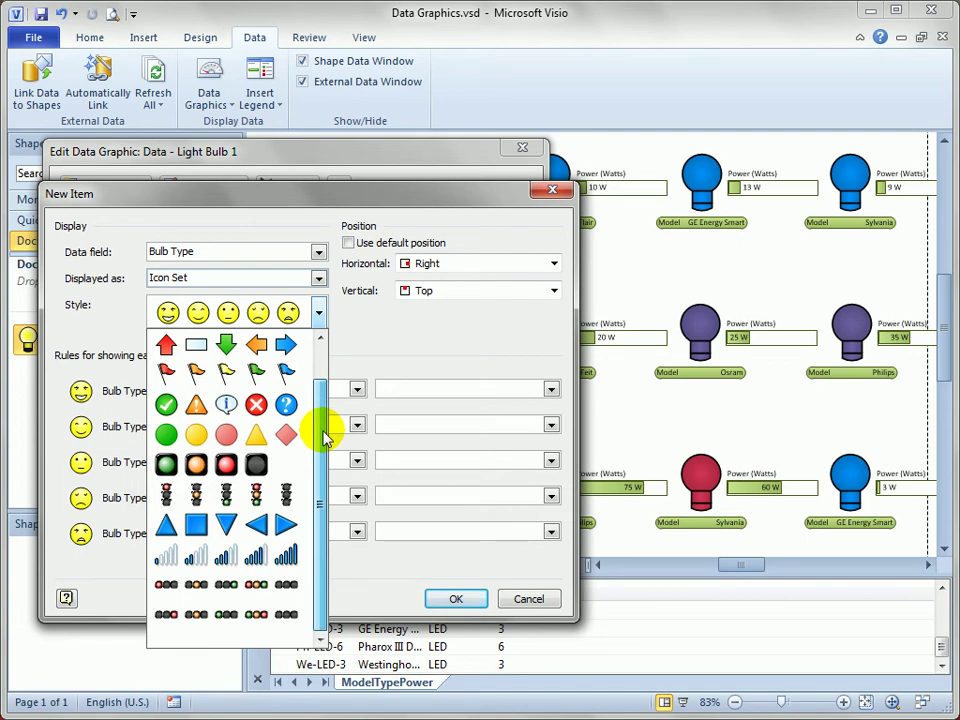
{"action": "left_click_drag", "start_coordinate": [322, 437], "coordinate": [328, 360]}
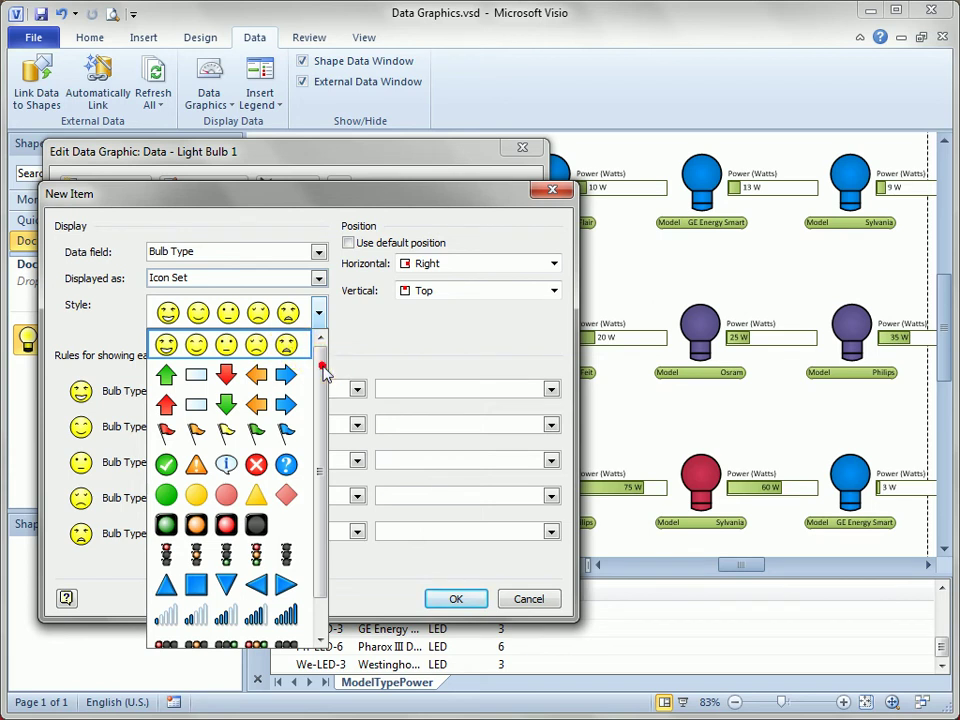
{"action": "scroll", "coordinate": [325, 375], "scroll_direction": "down", "scroll_amount": 1}
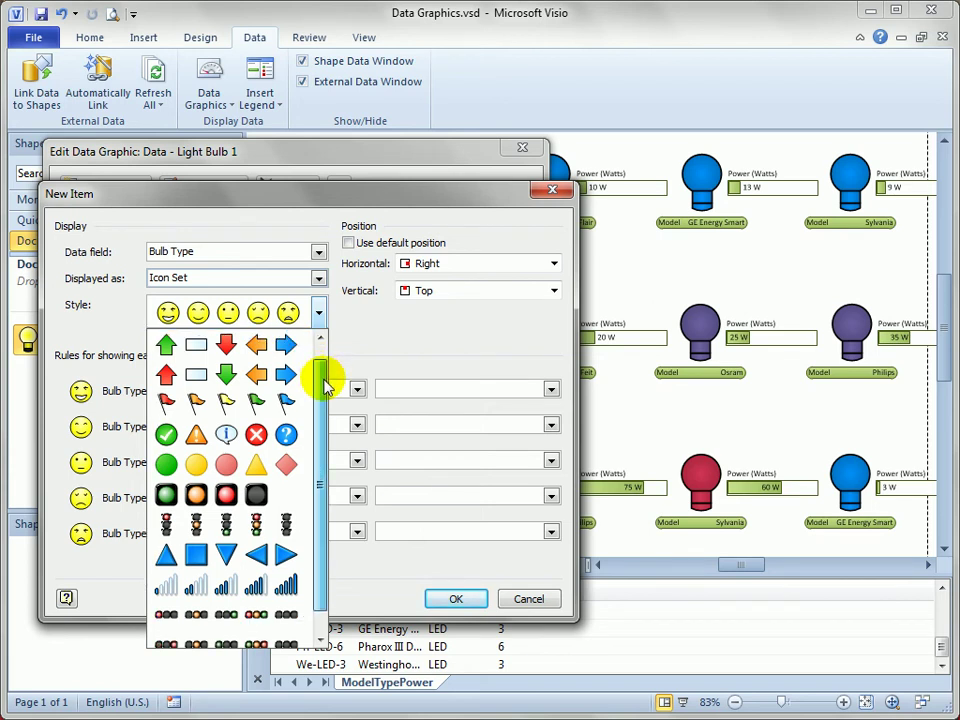
{"action": "scroll", "coordinate": [322, 405], "scroll_direction": "down", "scroll_amount": 1}
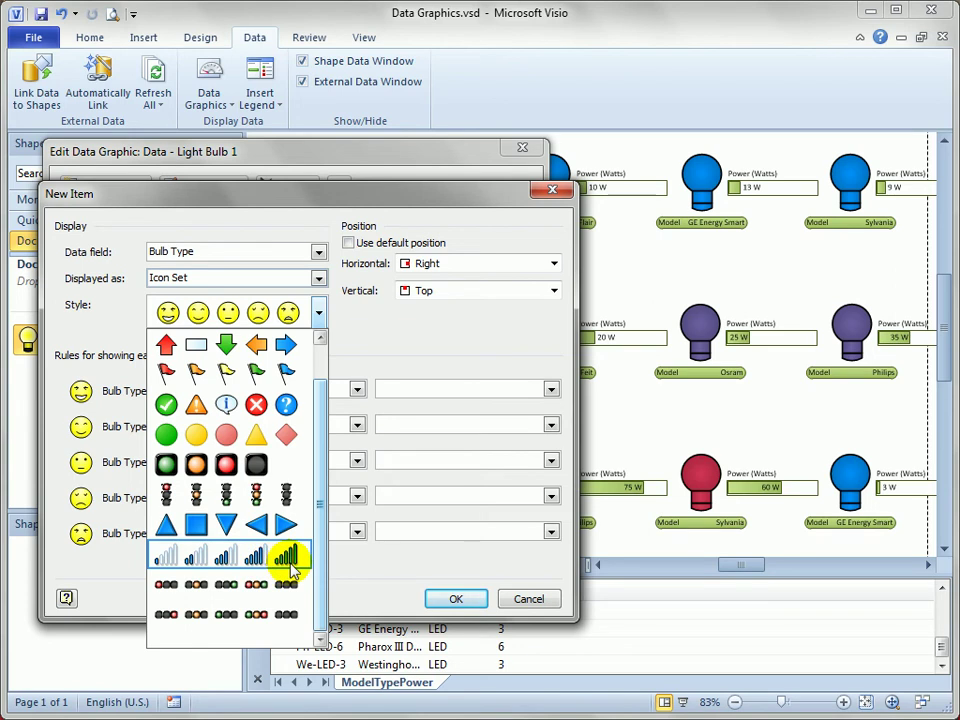
{"action": "left_click_drag", "start_coordinate": [317, 551], "coordinate": [317, 515]}
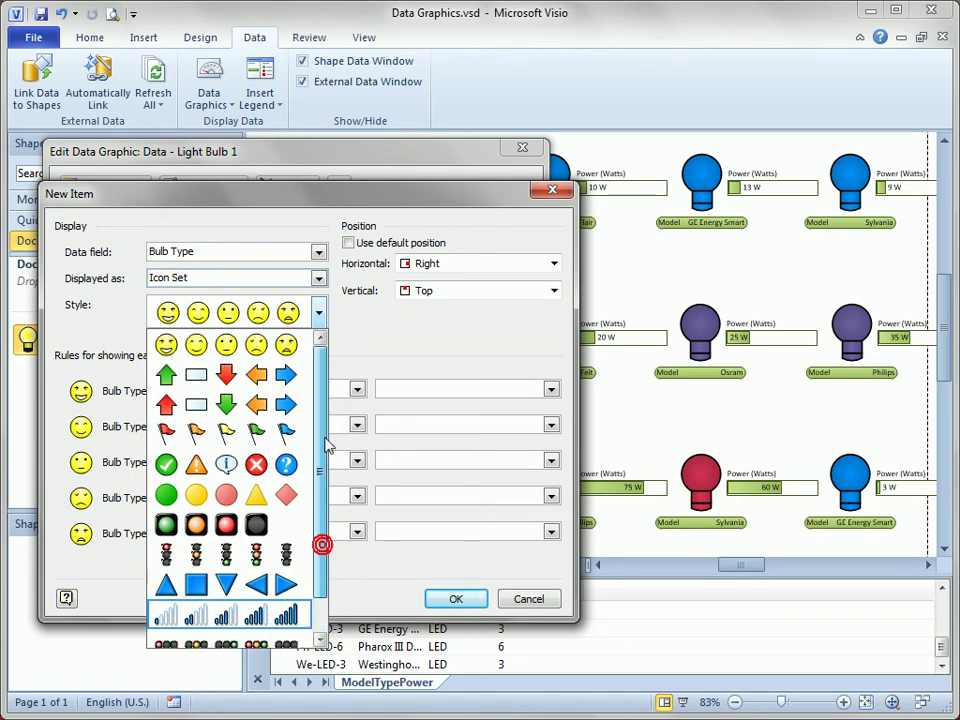
{"action": "left_click", "coordinate": [224, 345]}
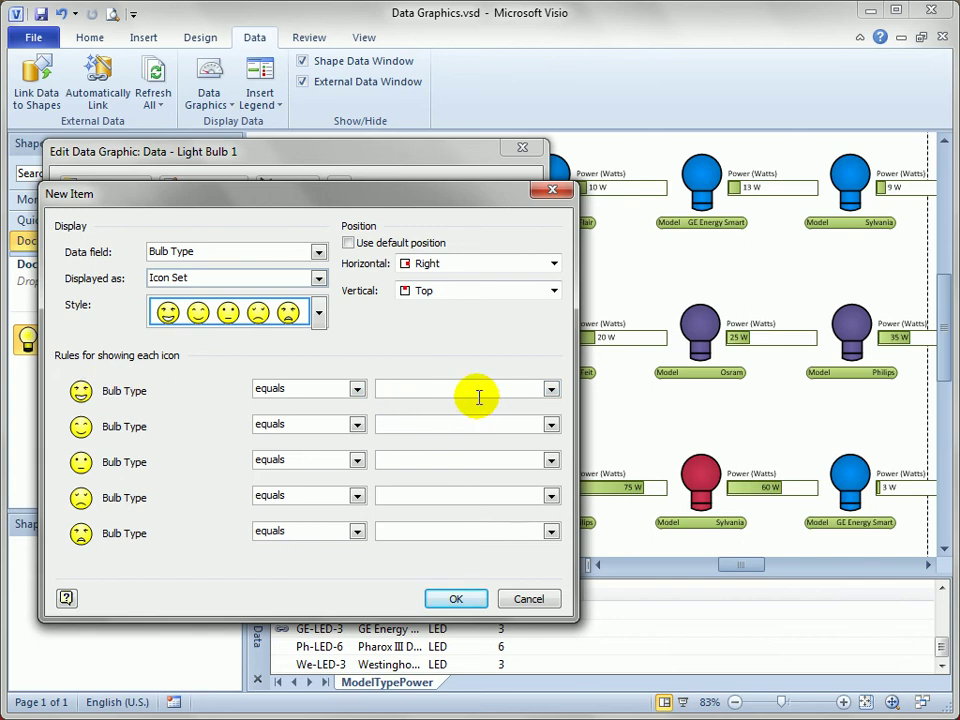
Step: Enter LED, CF, Halogen, Incandescent and Other as the five smiley icon rule values
{"action": "left_click", "coordinate": [445, 388]}
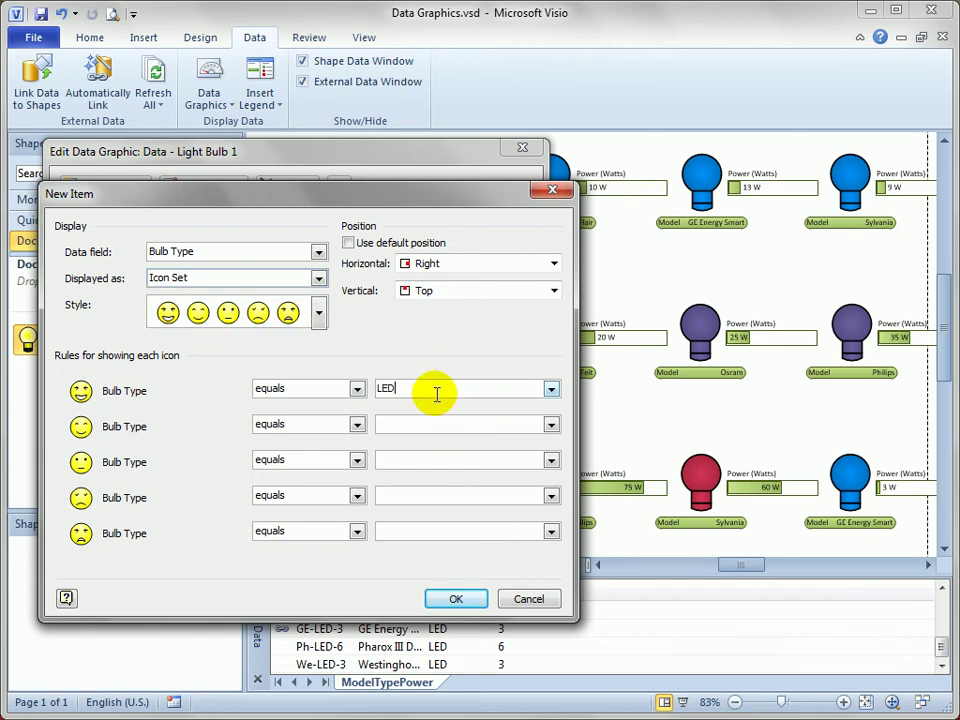
{"action": "type", "text": "LED"}
{"action": "left_click", "coordinate": [420, 423]}
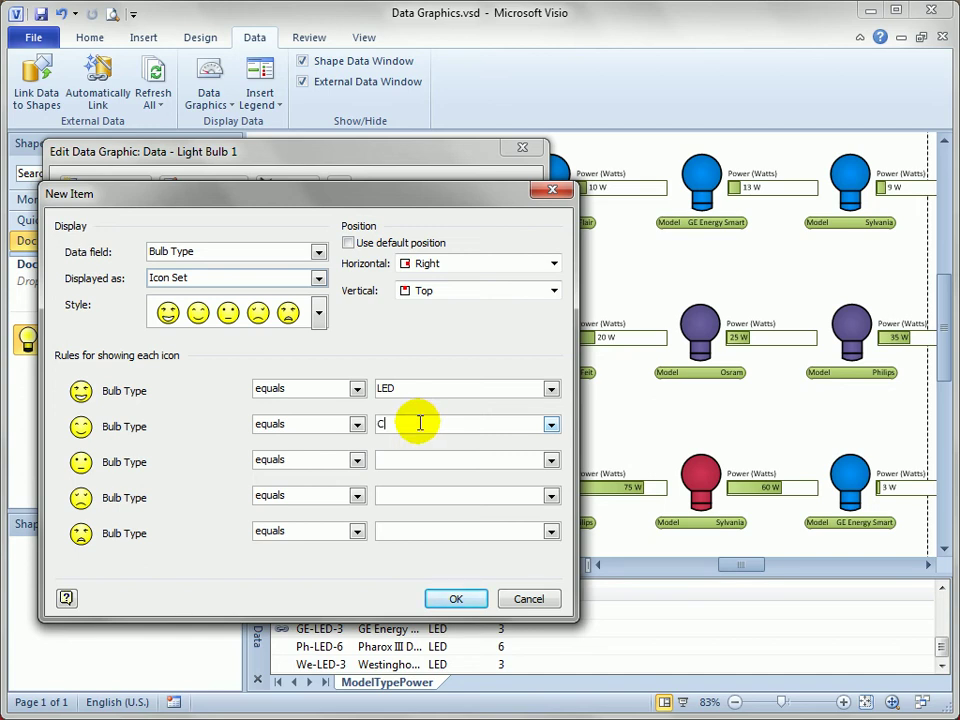
{"action": "key", "text": "Tab"}
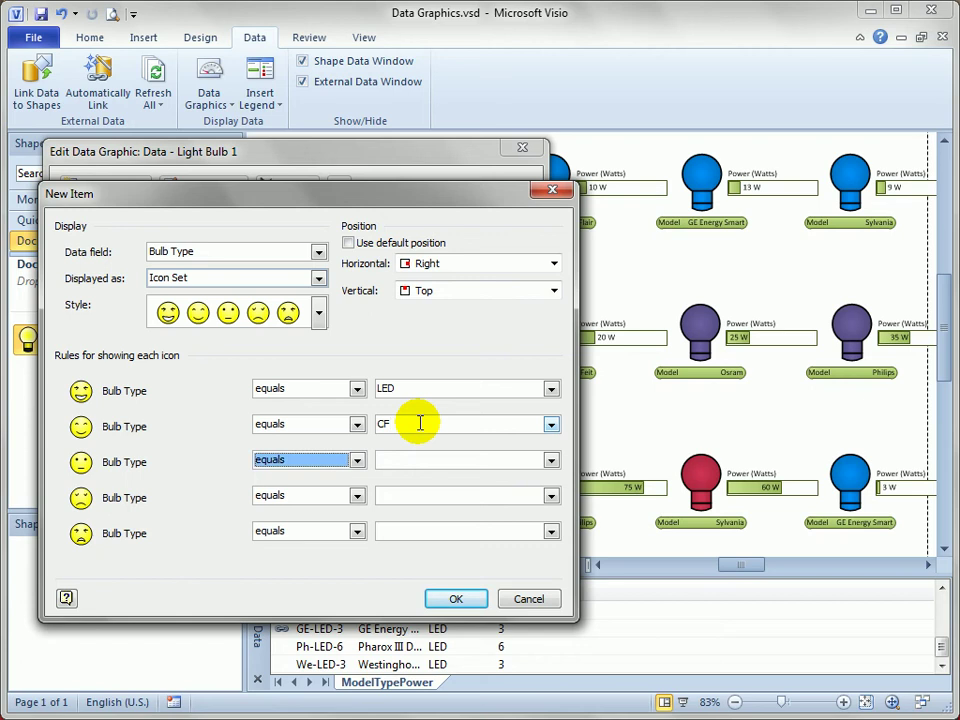
{"action": "key", "text": "Tab"}
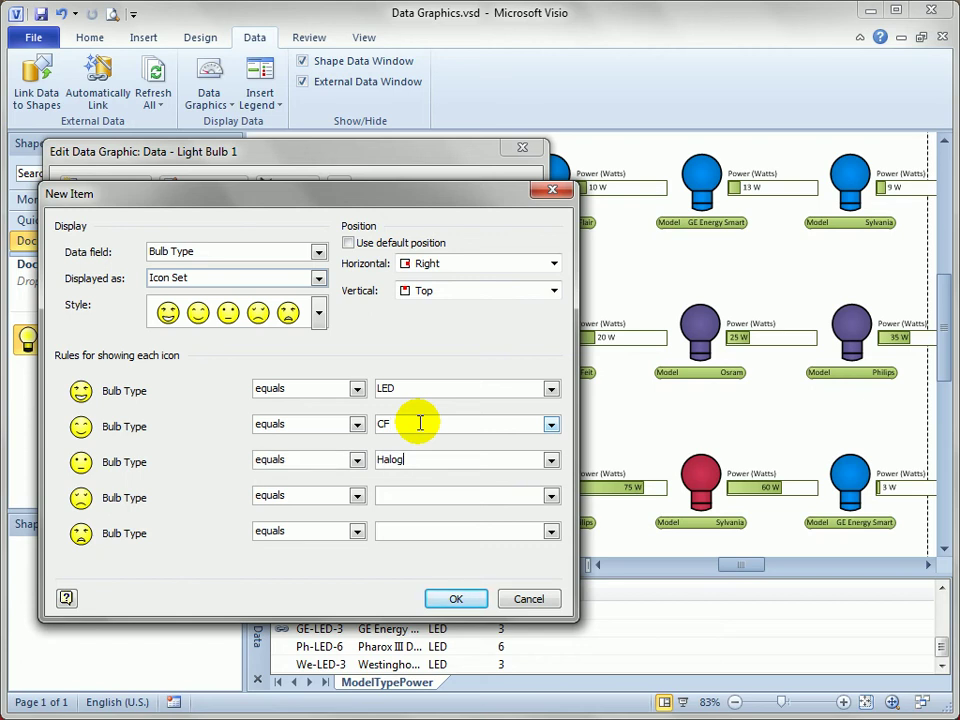
{"action": "key", "text": "Tab"}
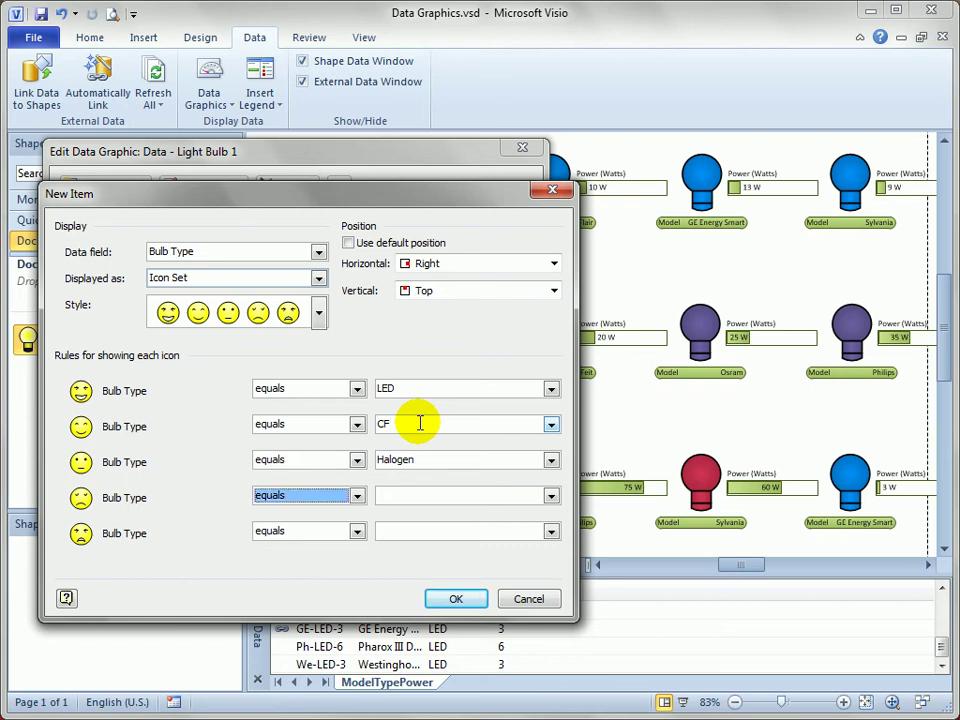
{"action": "key", "text": "Tab"}
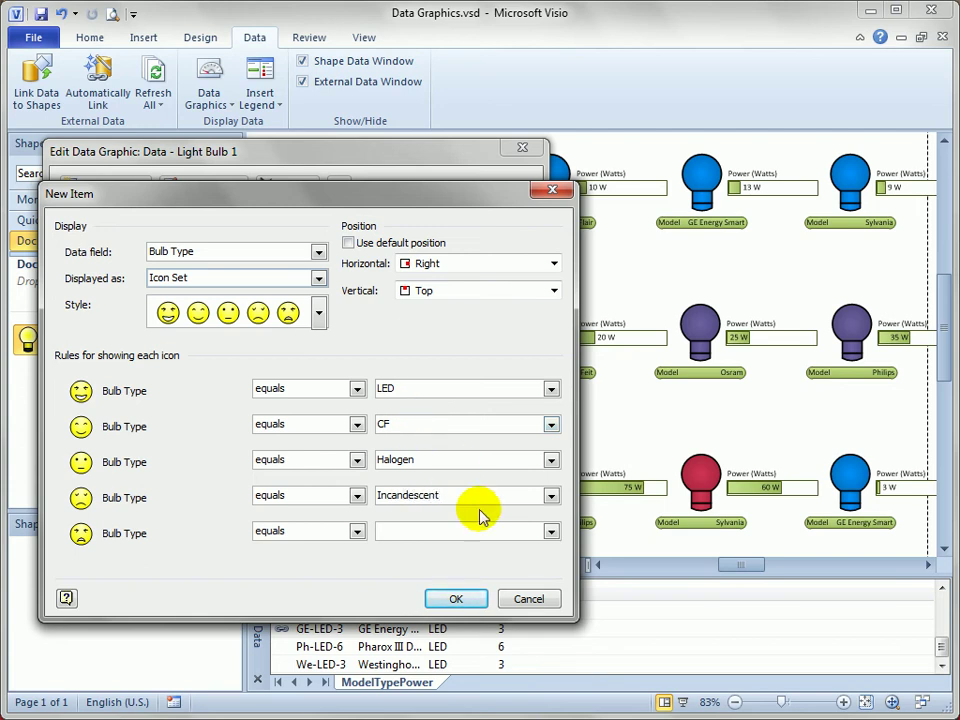
{"action": "left_click", "coordinate": [428, 530]}
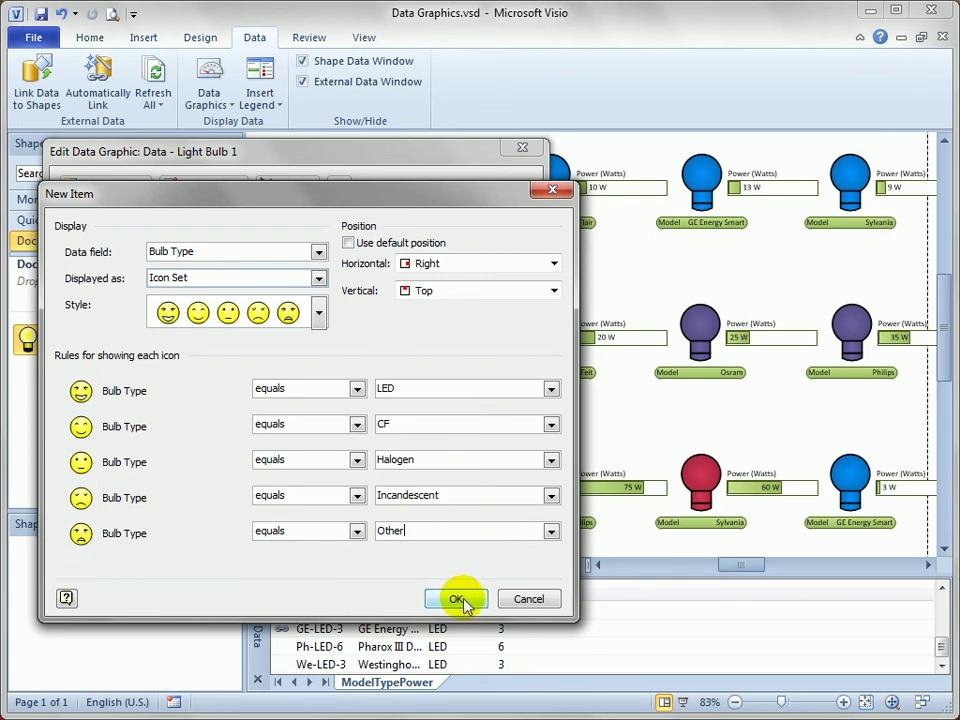
Step: Position the icon at Left horizontally and Top vertically
{"action": "left_click", "coordinate": [554, 263]}
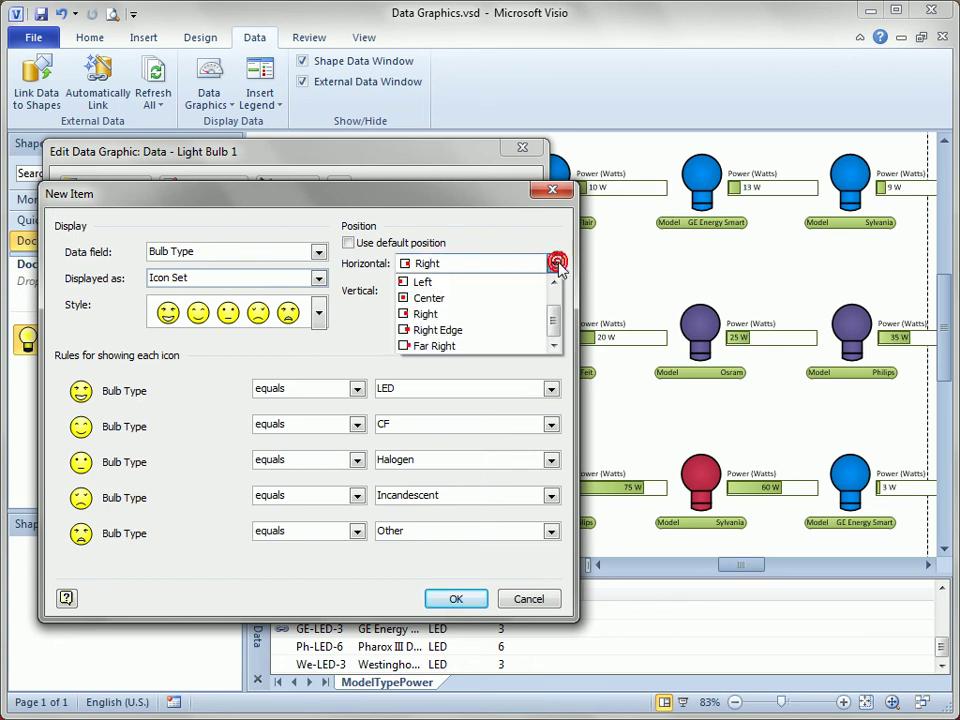
{"action": "left_click", "coordinate": [420, 282]}
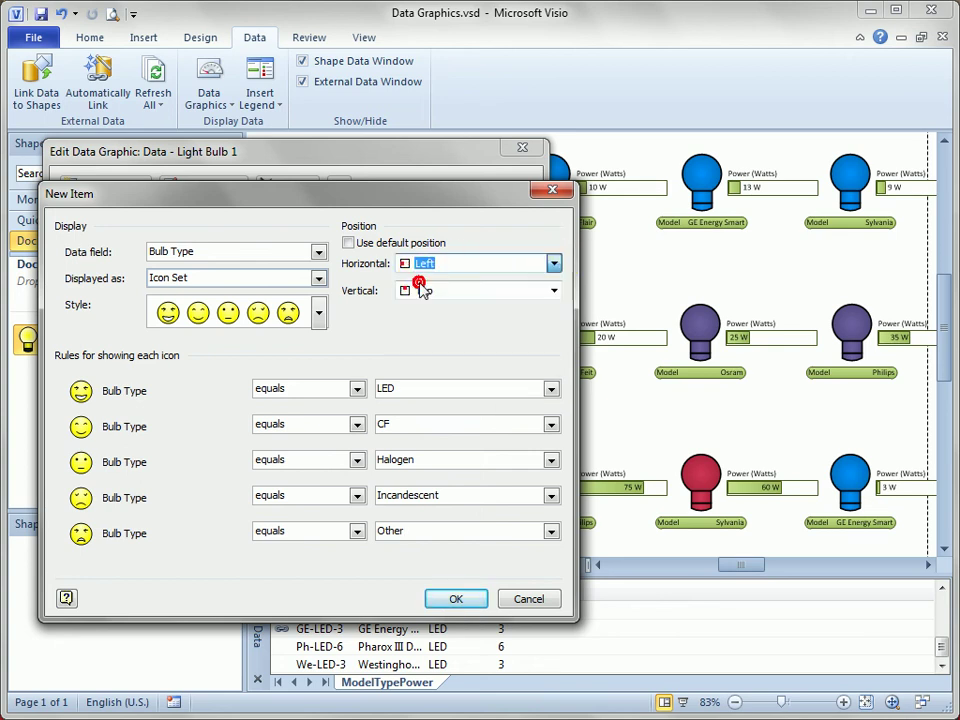
{"action": "left_click", "coordinate": [554, 291]}
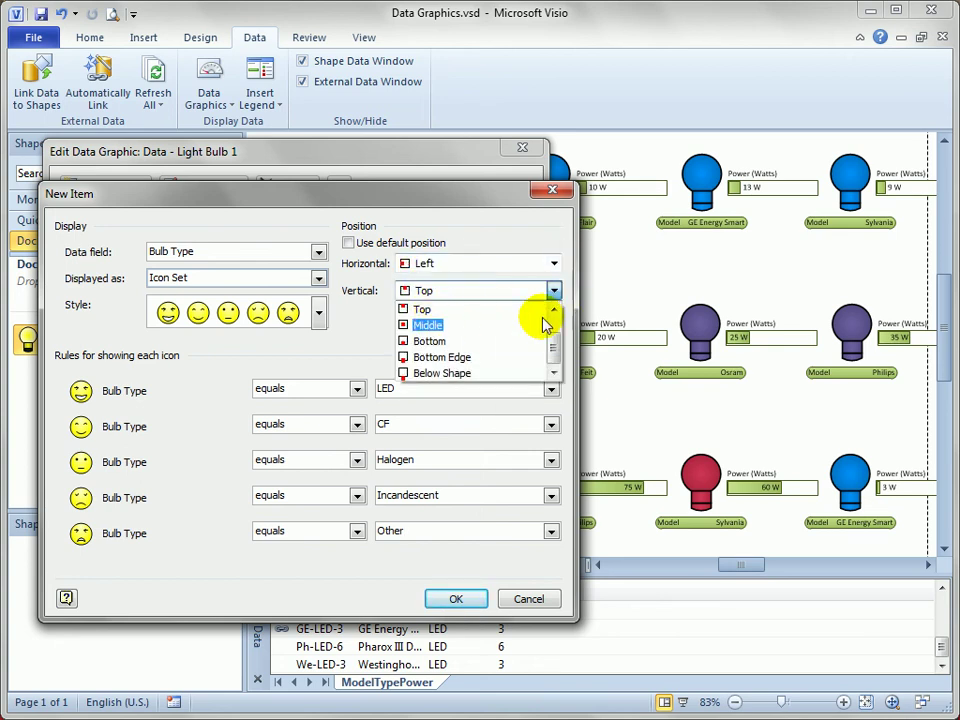
{"action": "left_click", "coordinate": [432, 308]}
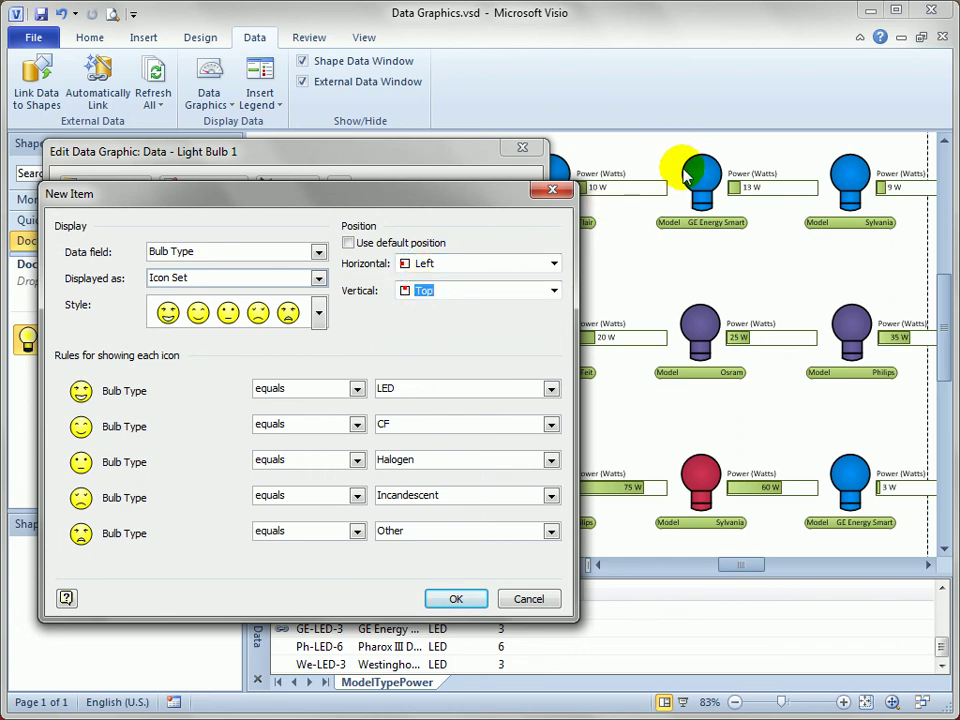
Step: Confirm the Bulb Type icon item, apply it to all bulbs and close Edit Data Graphic
{"action": "left_click", "coordinate": [460, 598]}
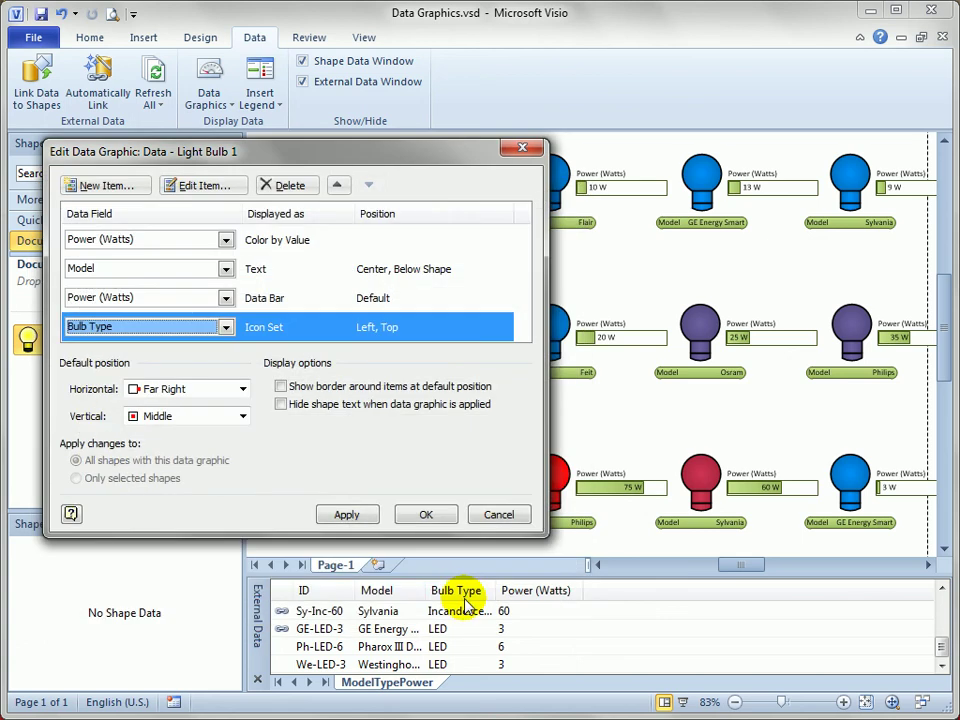
{"action": "left_click", "coordinate": [346, 517]}
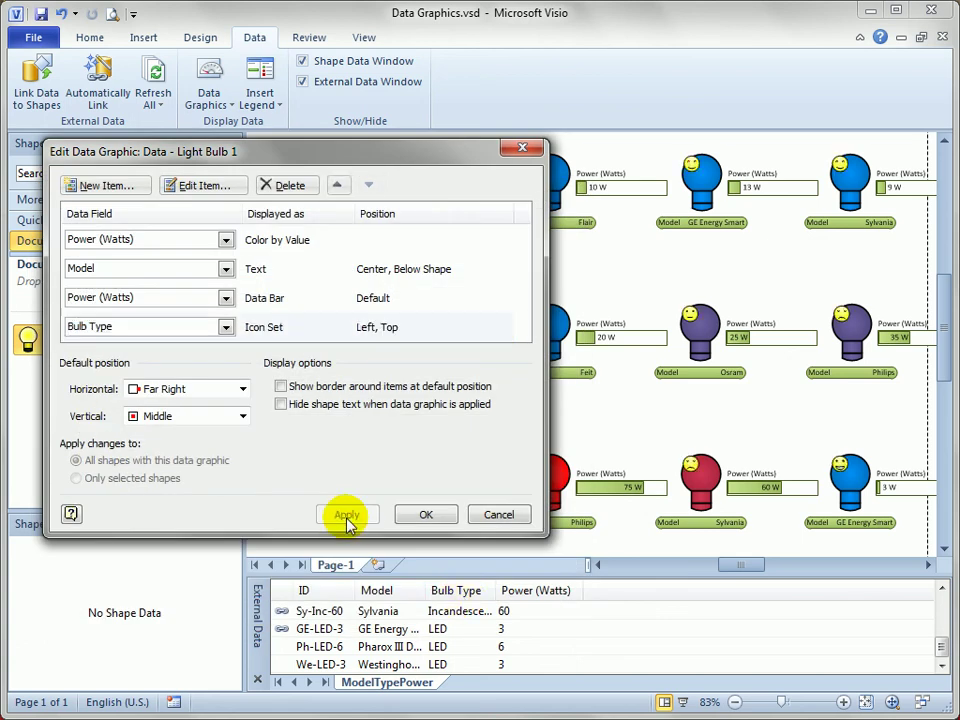
{"action": "left_click", "coordinate": [426, 514]}
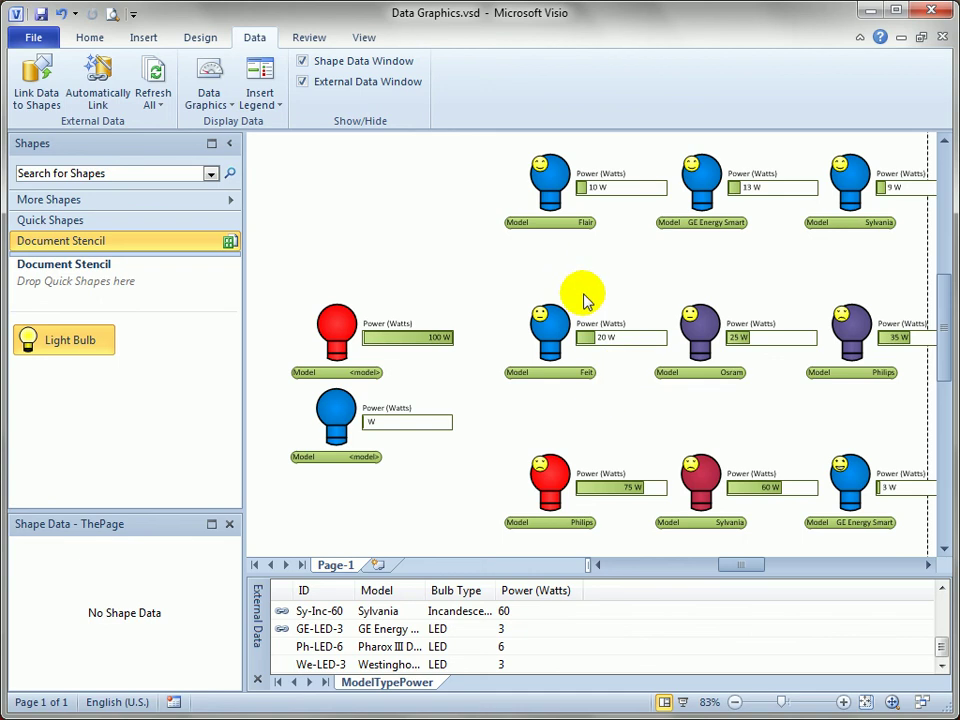
Step: Zoom in on the 75 W Philips bulb, pan to the GE and Sylvania bulbs, then zoom out
{"action": "left_click", "coordinate": [596, 488], "text": "ctrl+shift"}
{"action": "left_click", "coordinate": [593, 486], "text": "ctrl+shift"}
{"action": "left_click", "coordinate": [568, 364], "text": "ctrl+shift"}
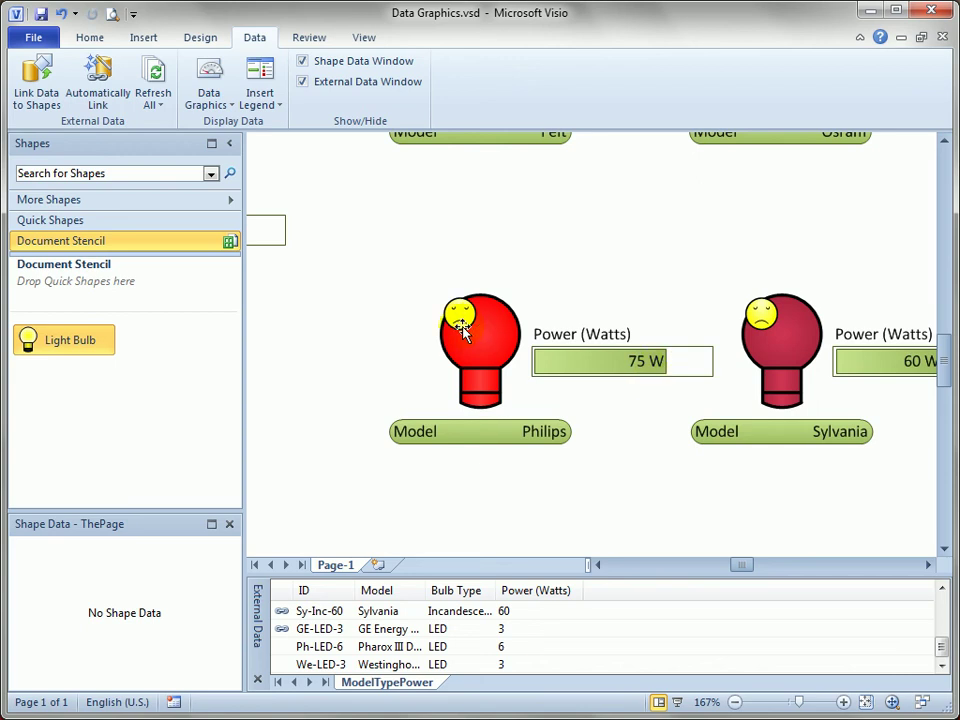
{"action": "left_click_drag", "start_coordinate": [684, 212], "coordinate": [626, 309]}
{"action": "left_click_drag", "start_coordinate": [725, 205], "coordinate": [639, 315]}
{"action": "left_click_drag", "start_coordinate": [689, 286], "coordinate": [683, 326]}
{"action": "left_click_drag", "start_coordinate": [767, 323], "coordinate": [596, 456]}
{"action": "mouse_move", "coordinate": [707, 345]}
{"action": "left_mouse_down"}
{"action": "mouse_move", "coordinate": [625, 398]}
{"action": "mouse_move", "coordinate": [540, 420]}
{"action": "left_mouse_up"}
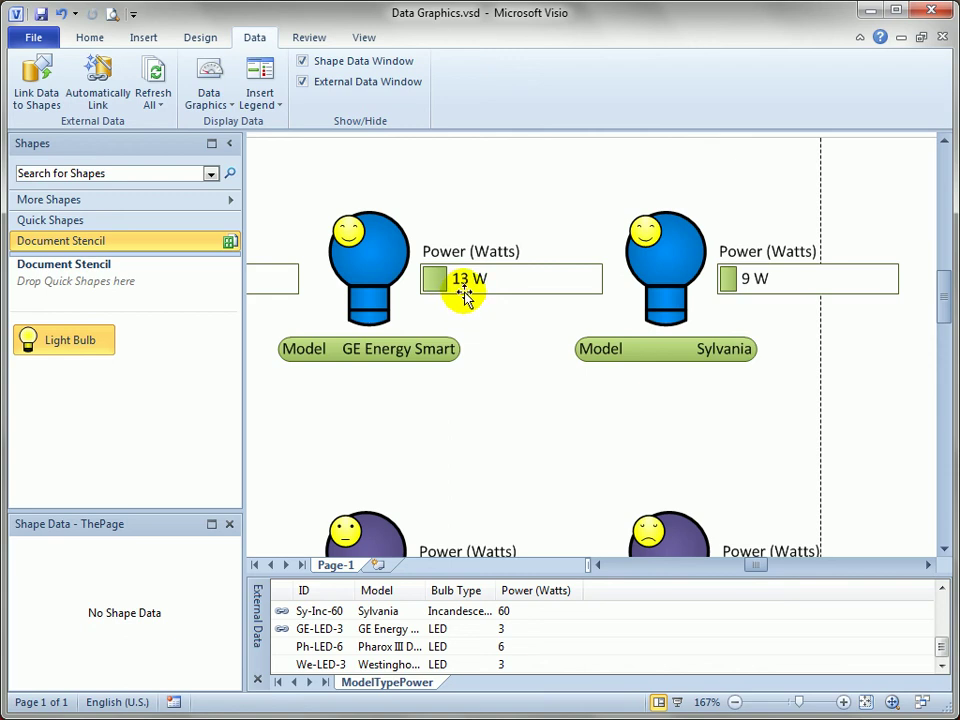
{"action": "right_click", "coordinate": [422, 368], "text": "ctrl+shift"}
{"action": "left_click_drag", "start_coordinate": [422, 368], "coordinate": [632, 242]}
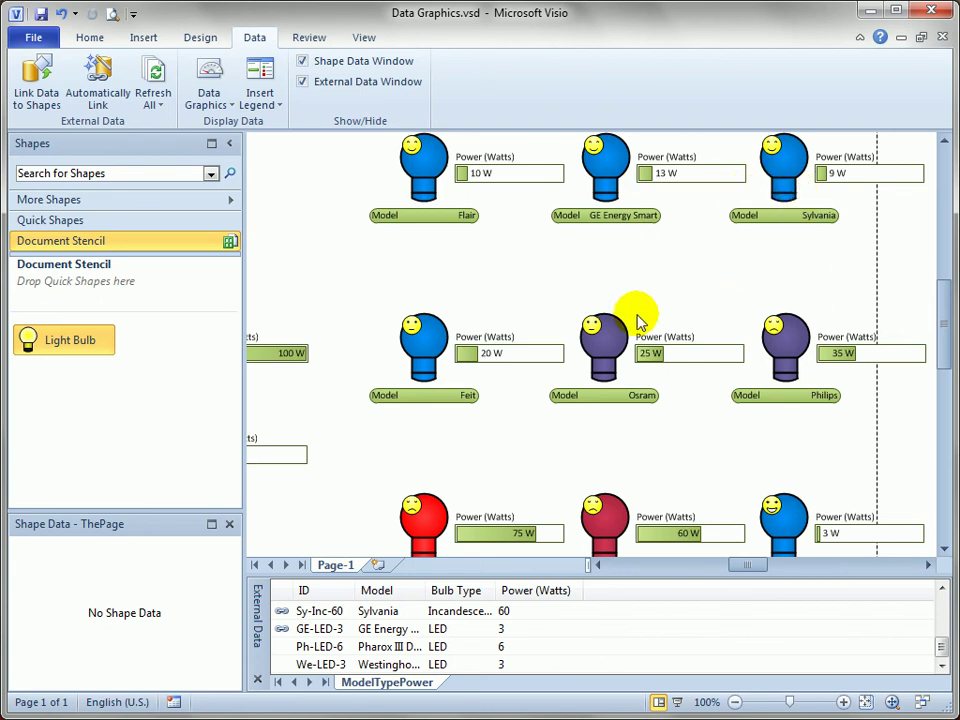
{"action": "scroll", "coordinate": [636, 317], "scroll_direction": "down", "scroll_amount": 1}
{"action": "left_click_drag", "start_coordinate": [637, 277], "coordinate": [563, 296]}
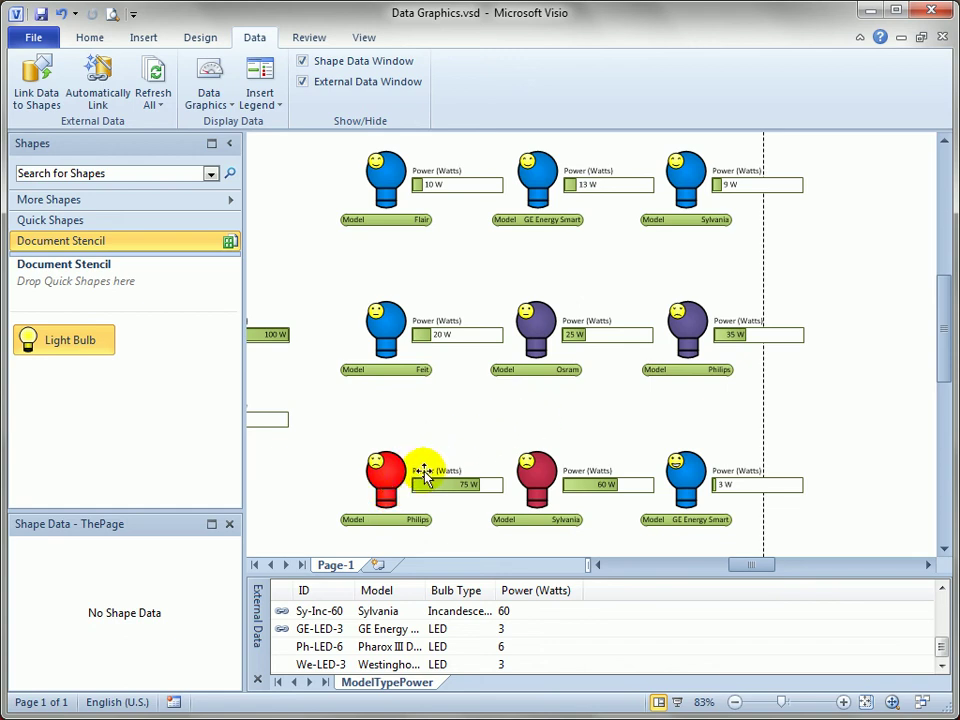
{"action": "left_click", "coordinate": [466, 445]}
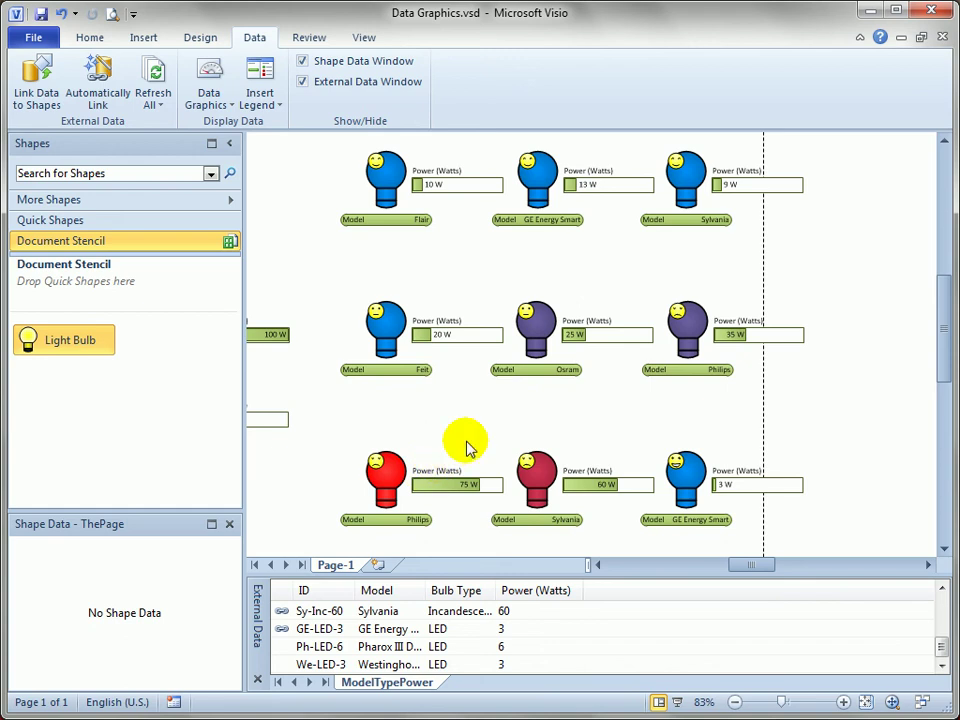